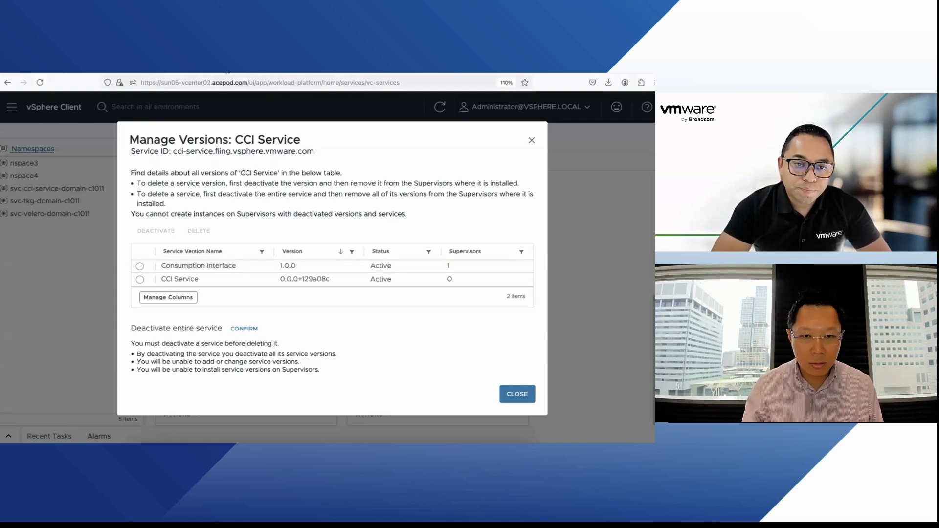
# Step: Switch to the vSphere Supervisor Services documentation page and scroll to its top
pyautogui.click(227, 73)
pyautogui.scroll(11, 258, 274)
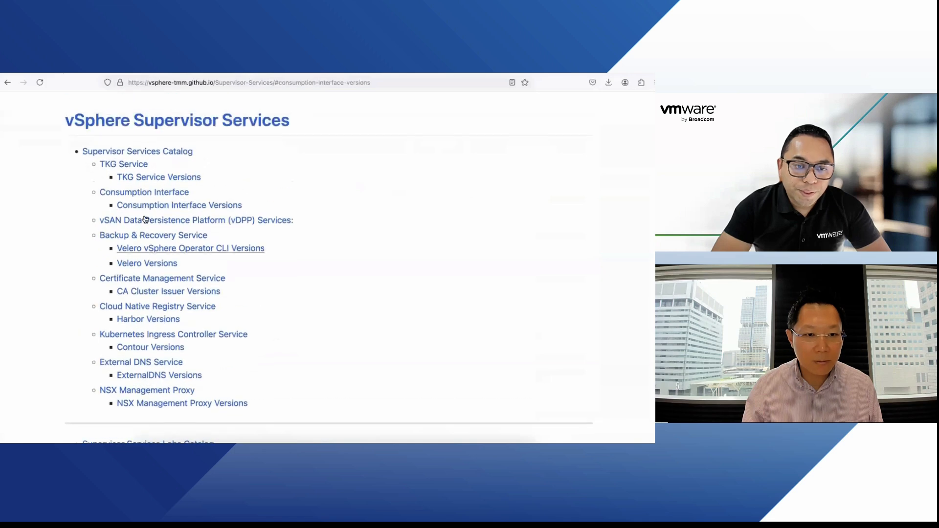
# Step: Jump to the Consumption Interface section and highlight the Local and Cloud Consumption Interface mentions
pyautogui.click(155, 195)
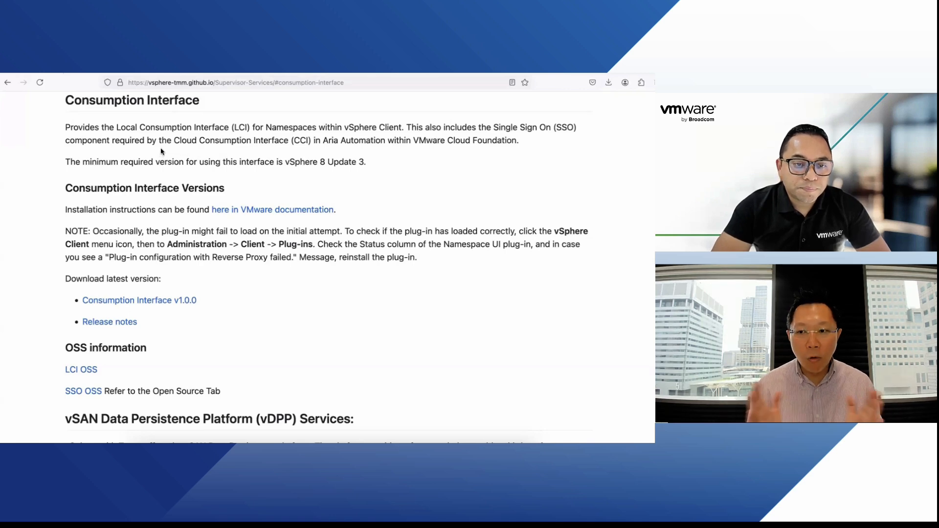
pyautogui.moveTo(120, 127); pyautogui.dragTo(250, 129)
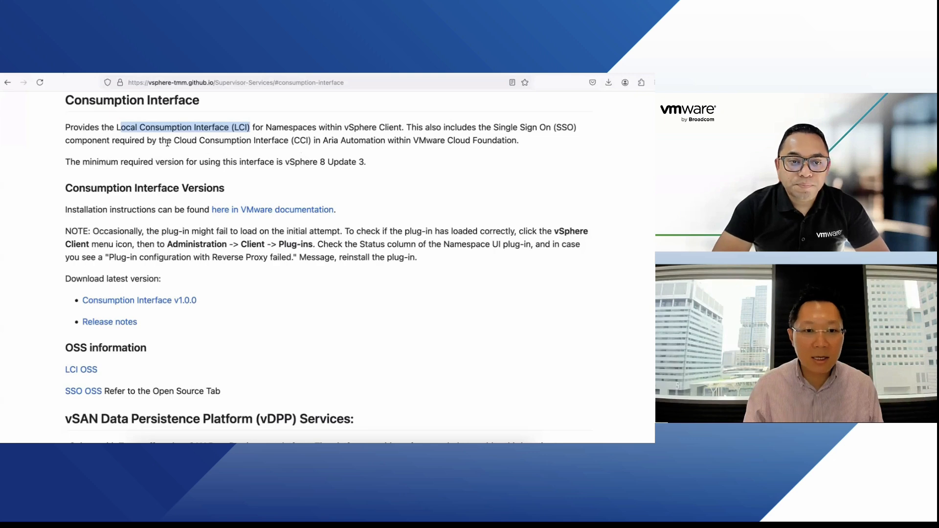
pyautogui.moveTo(172, 142); pyautogui.dragTo(383, 142)
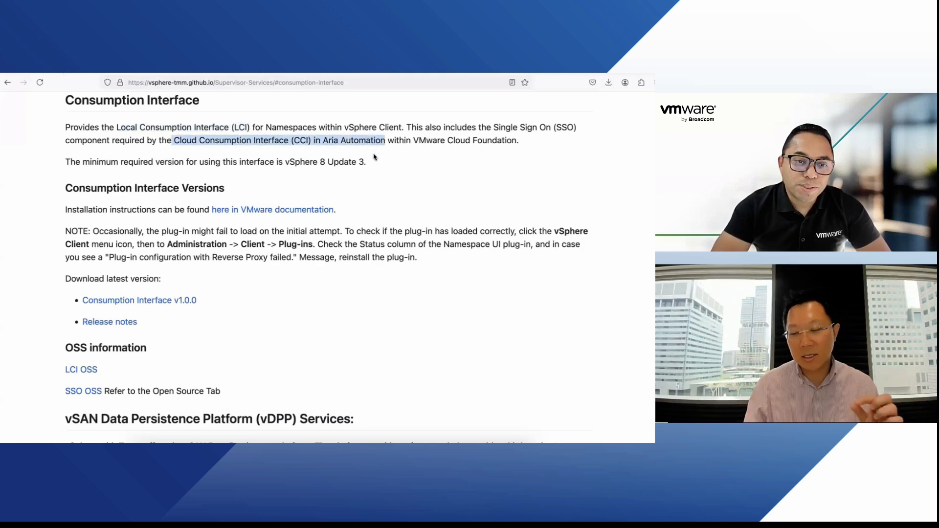
# Step: Select the Consumption Interface version row for CCI Service, then close the Manage Versions dialog
pyautogui.click(141, 68)
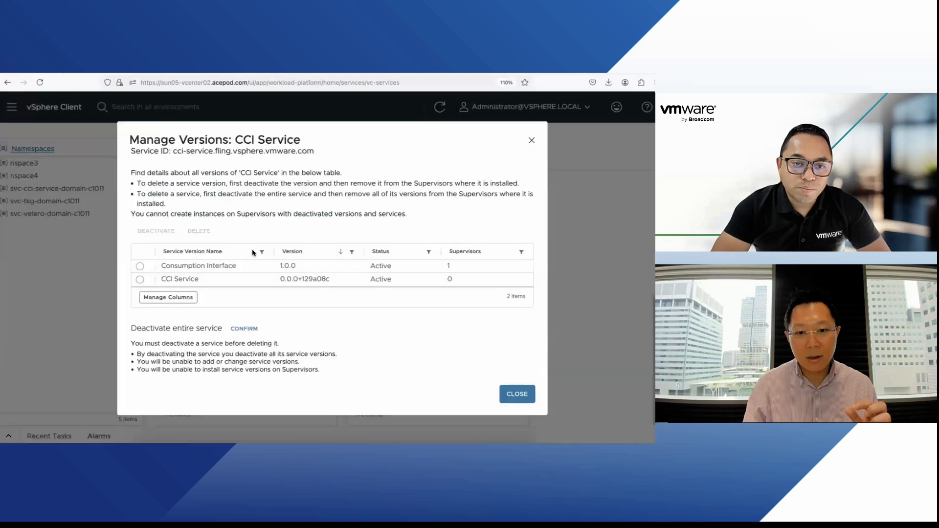
pyautogui.click(140, 268)
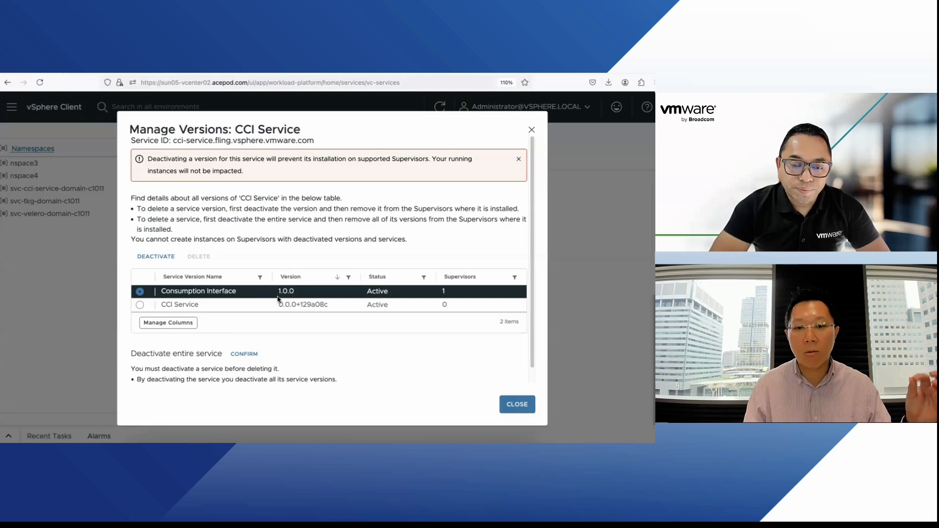
pyautogui.click(516, 403)
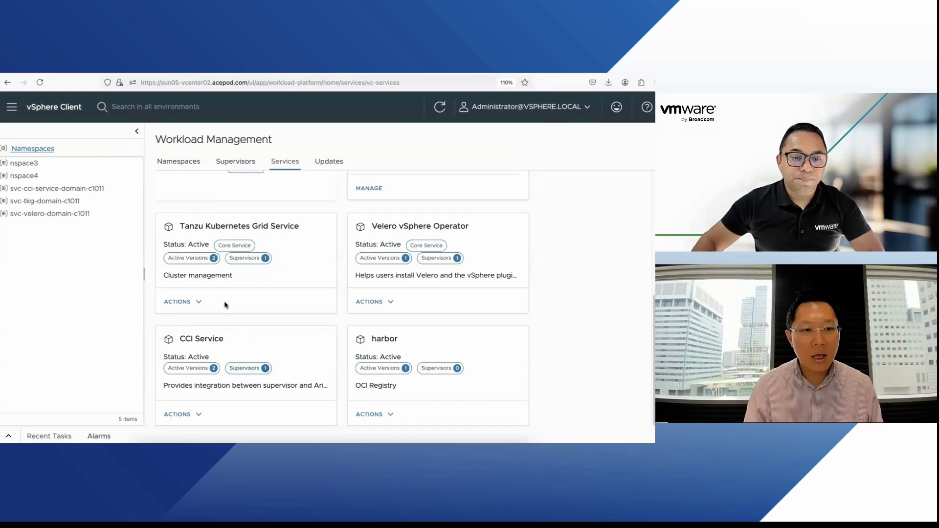
# Step: Open nspace3, glance over its Summary, then return to its Resources overview
pyautogui.click(33, 165)
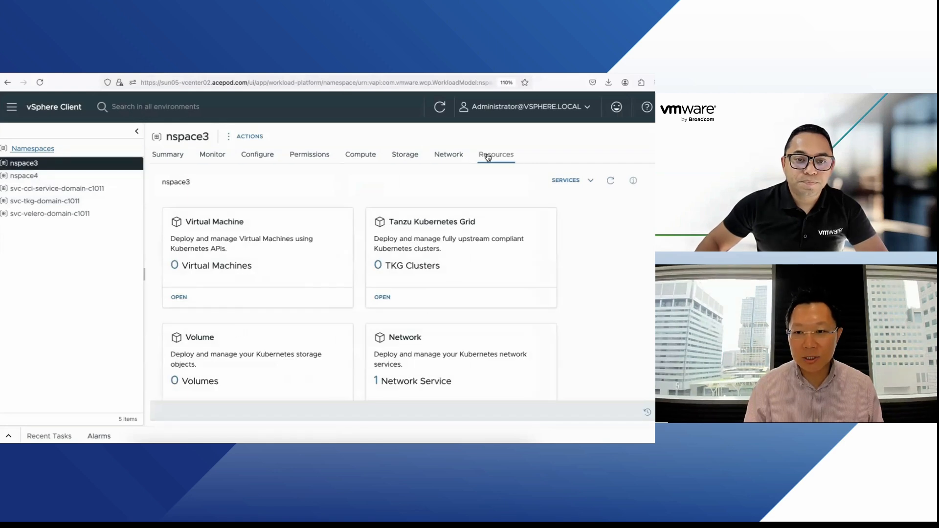
pyautogui.click(168, 155)
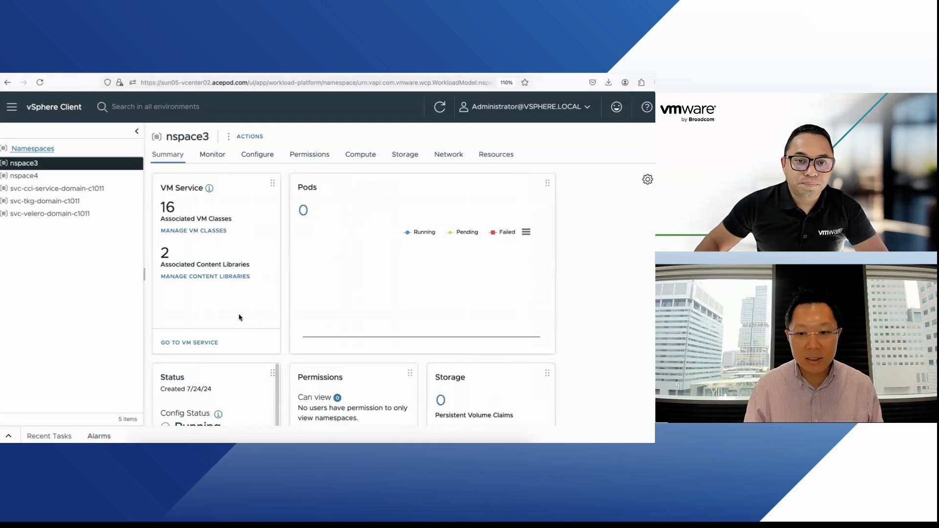
pyautogui.scroll(-3, 274, 328)
pyautogui.scroll(3, 373, 364)
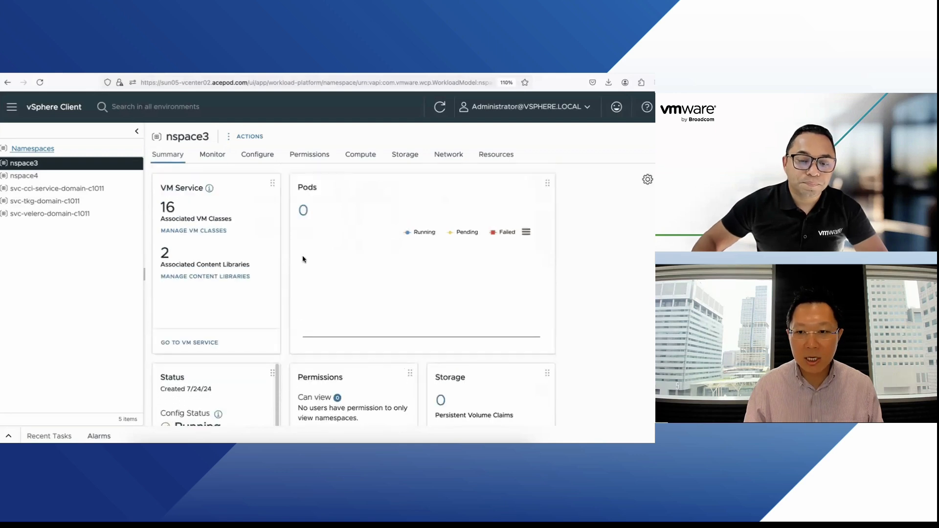
pyautogui.click(475, 156)
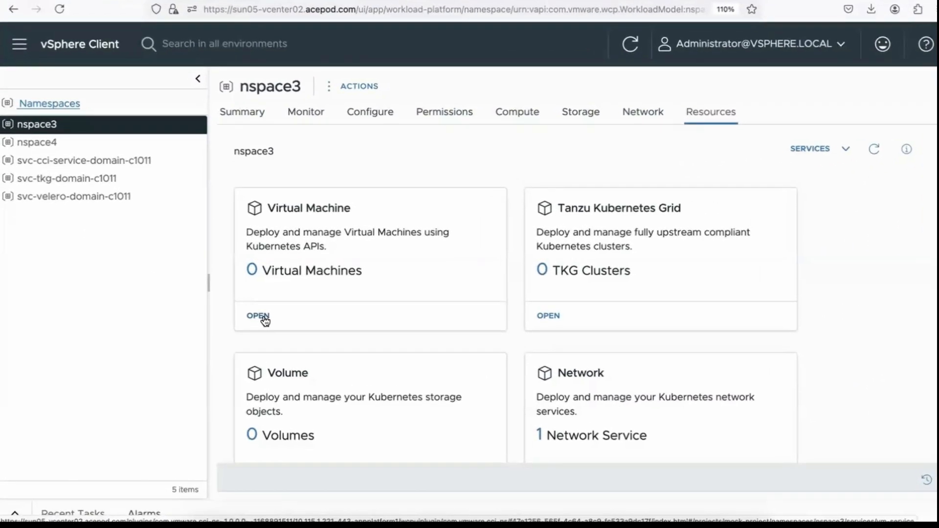
# Step: Start a new nspace3 VM using the CentOS Stream 8 image and best-effort-small class
pyautogui.click(178, 301)
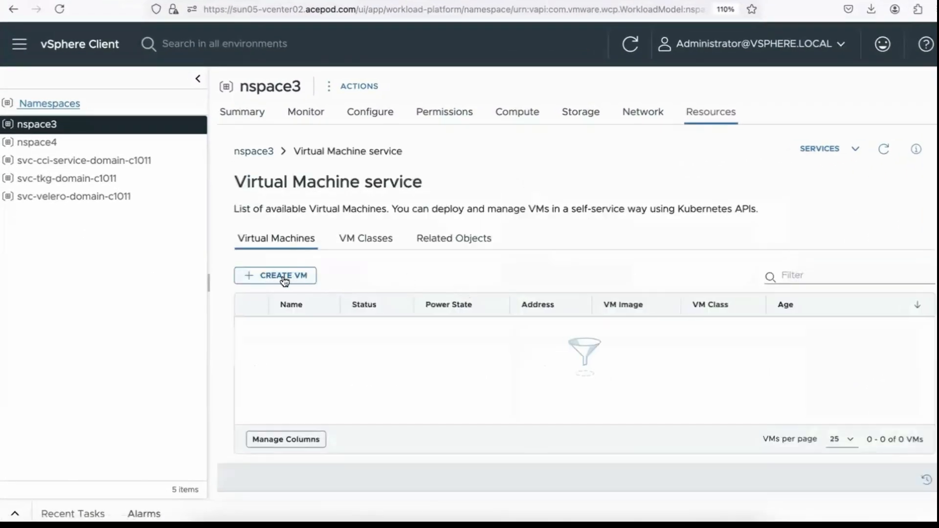
pyautogui.click(307, 277)
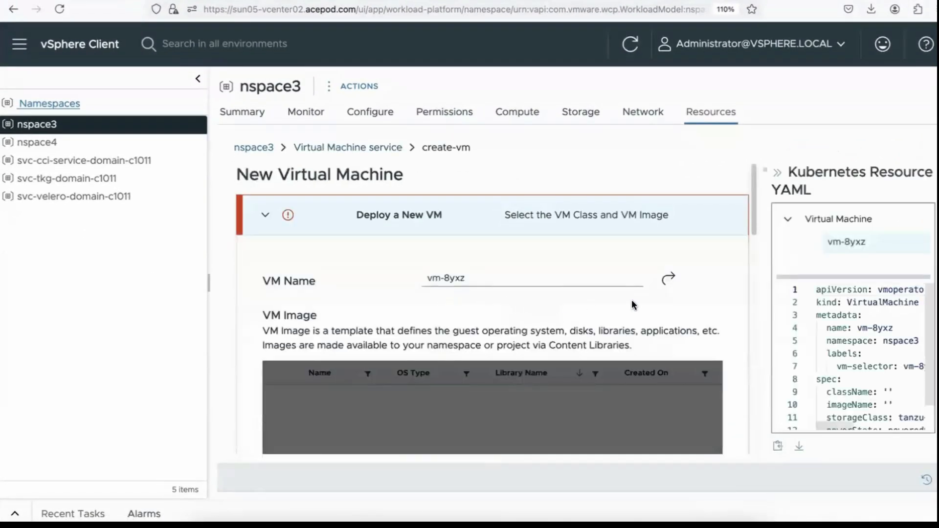
pyautogui.scroll(-2, 722, 298)
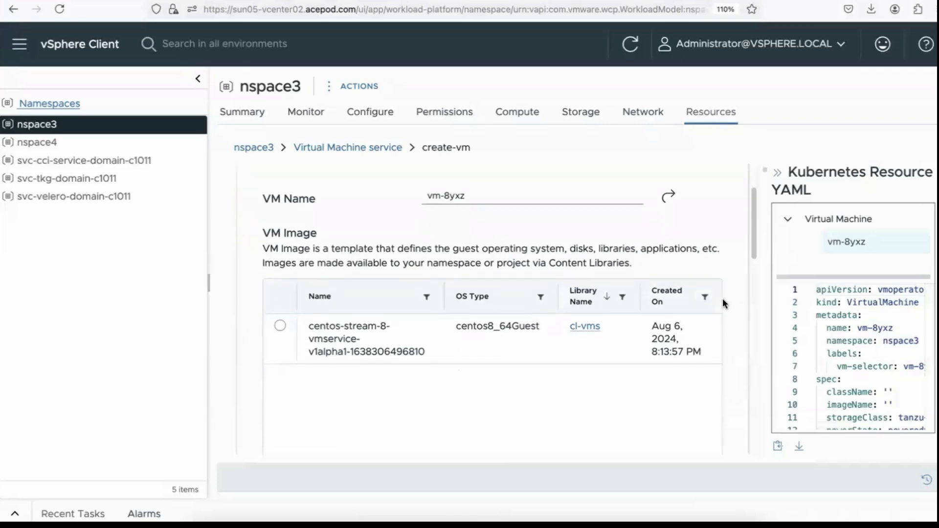
pyautogui.click(280, 303)
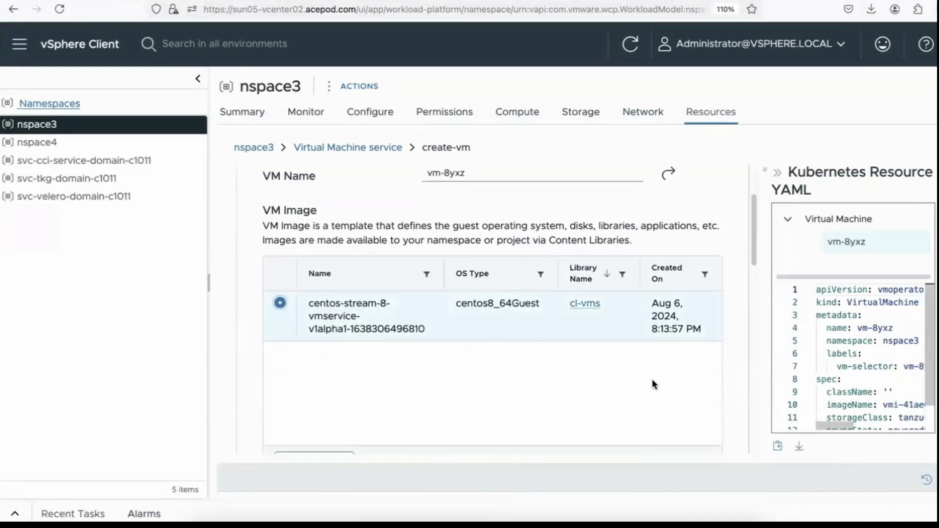
pyautogui.scroll(-4, 489, 362)
pyautogui.scroll(-3, 342, 323)
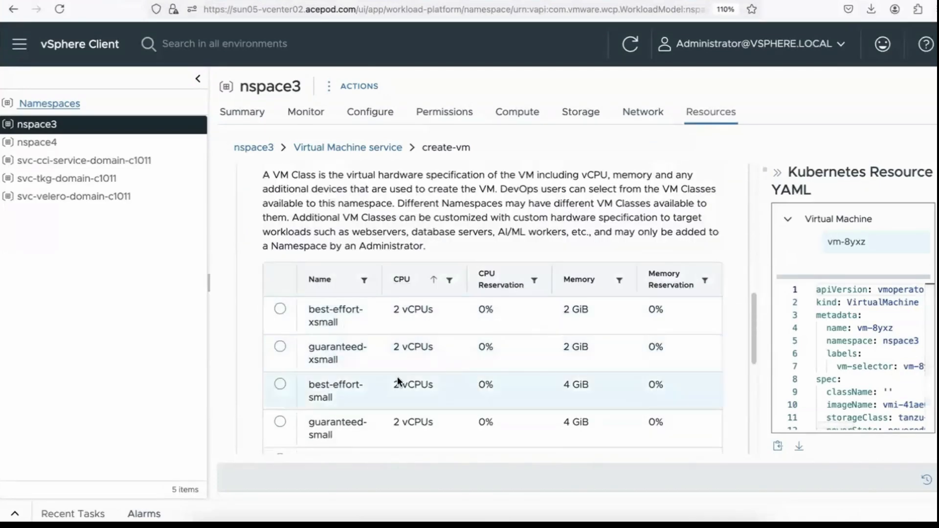
pyautogui.click(279, 384)
# Step: Proceed to the VM's Advanced Settings and scroll down to the Load Balancer section
pyautogui.scroll(-2, 677, 409)
pyautogui.scroll(-3, 685, 411)
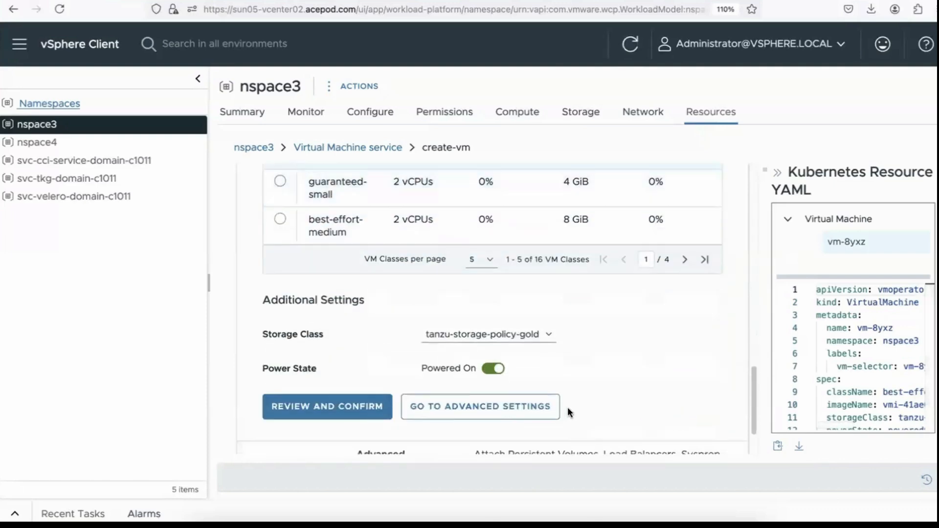
pyautogui.scroll(-2, 599, 362)
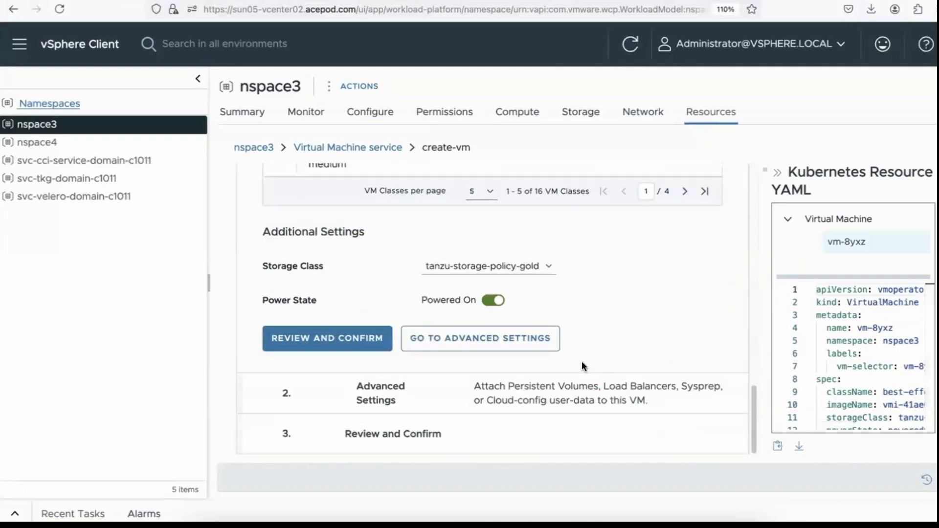
pyautogui.click(472, 339)
pyautogui.scroll(-5, 676, 373)
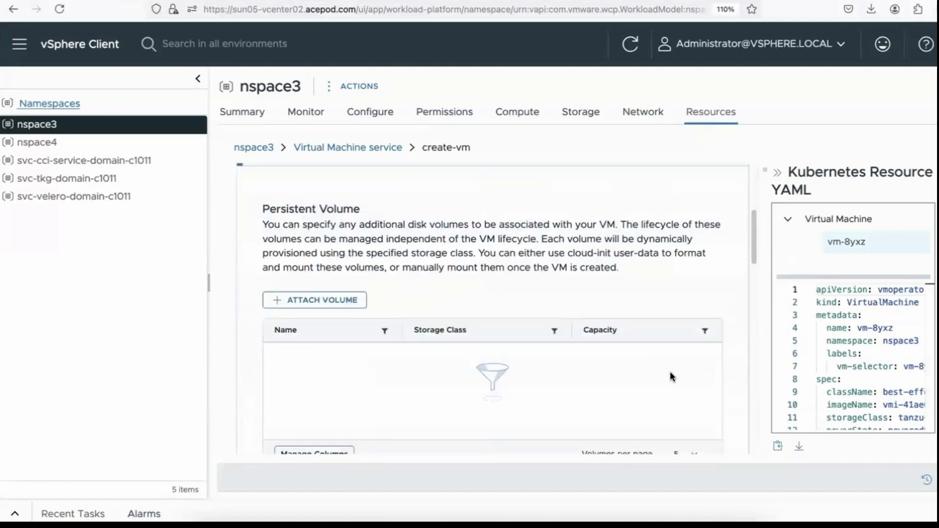
pyautogui.scroll(-1, 508, 370)
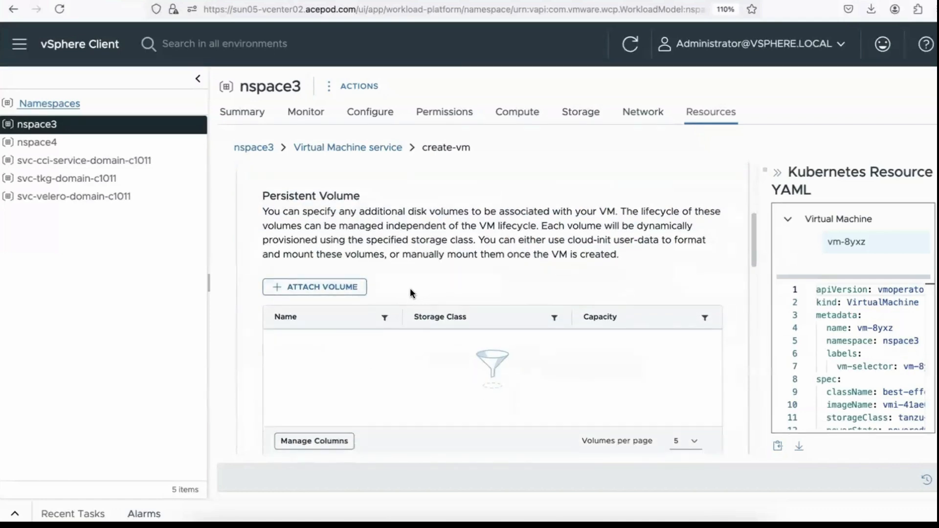
pyautogui.scroll(-6, 453, 299)
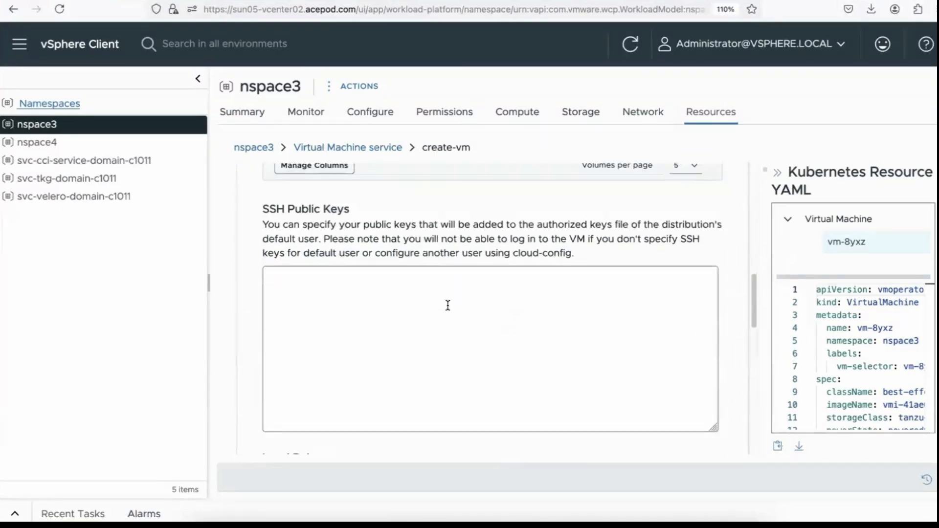
pyautogui.scroll(-6, 450, 307)
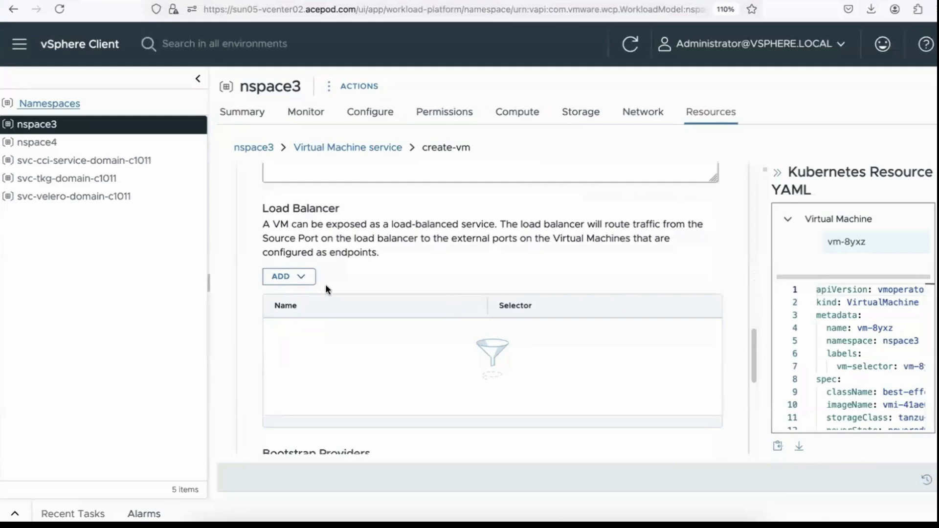
# Step: Add and save a new load balancer with an ssh rule on port 22, target port 22
pyautogui.click(294, 276)
pyautogui.click(330, 312)
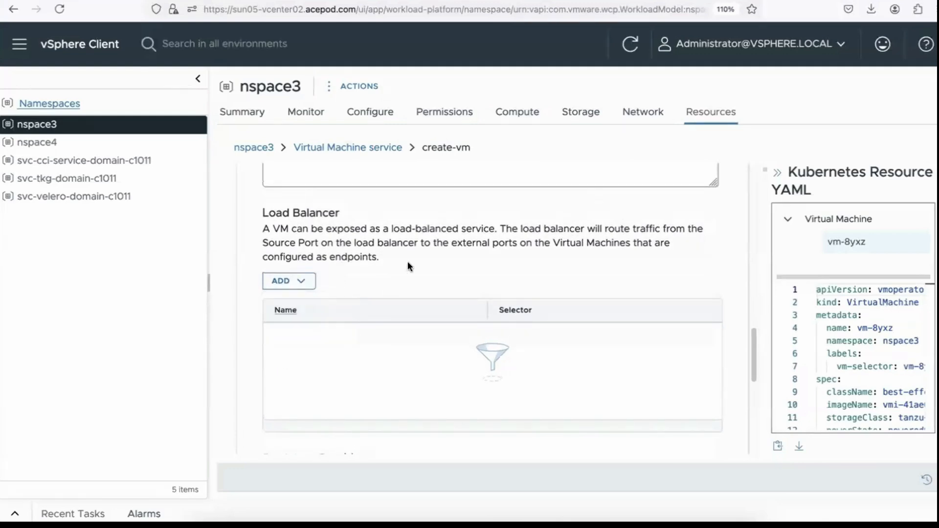
pyautogui.click(430, 261)
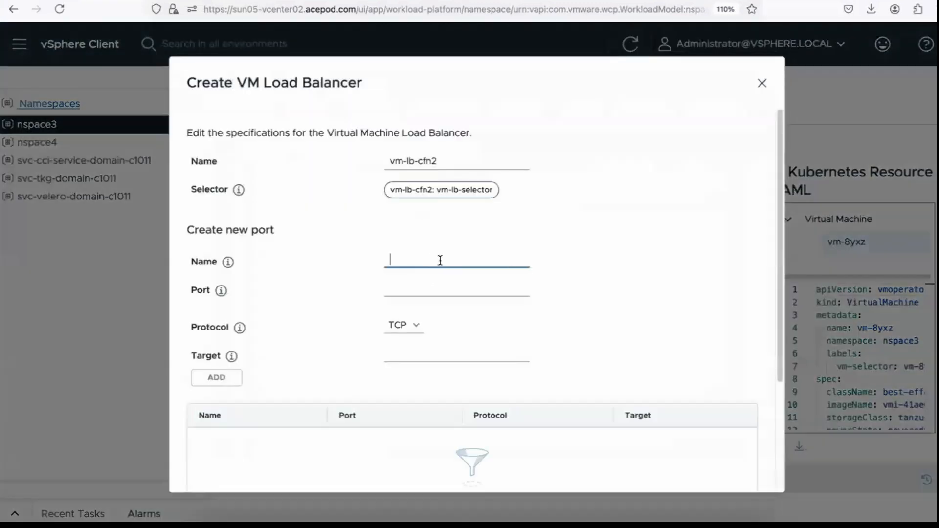
pyautogui.write('ssh')
pyautogui.click(435, 288)
pyautogui.write('22')
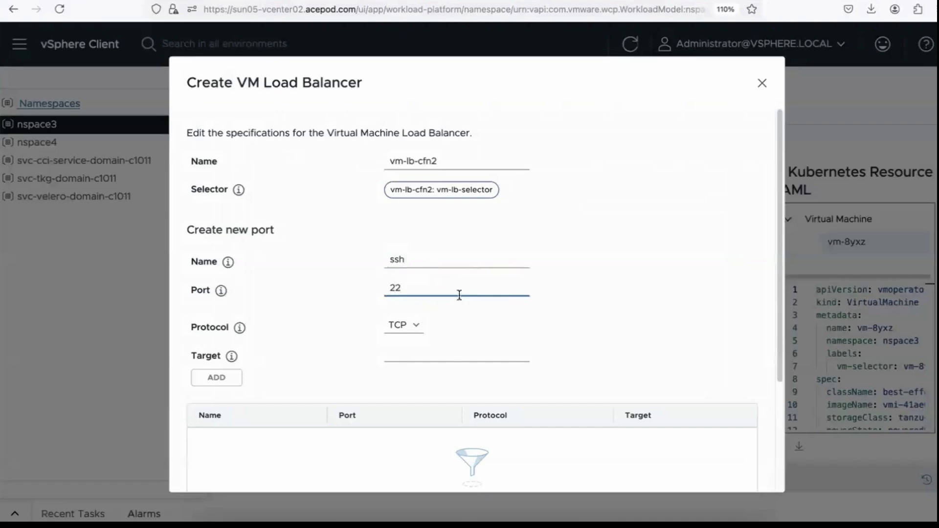
pyautogui.click(450, 353)
pyautogui.write('22')
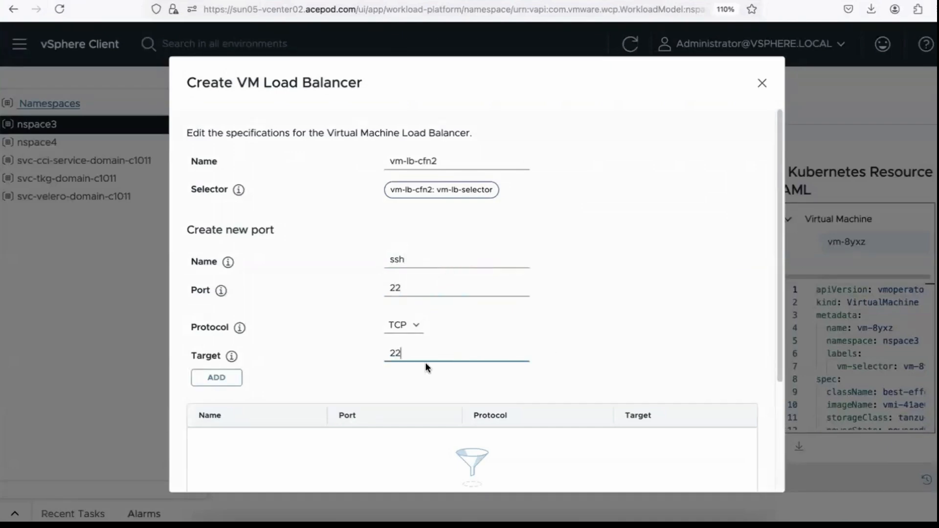
pyautogui.click(231, 382)
pyautogui.scroll(-3, 664, 352)
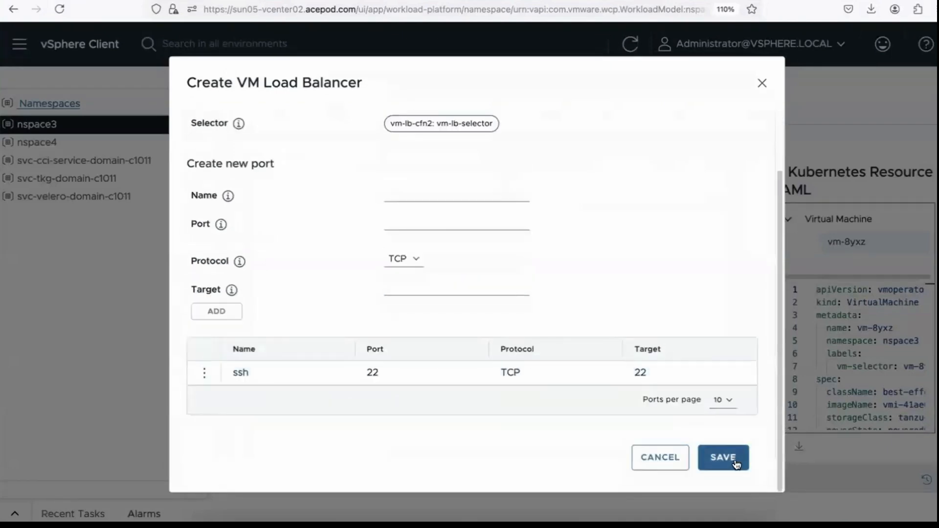
pyautogui.click(722, 457)
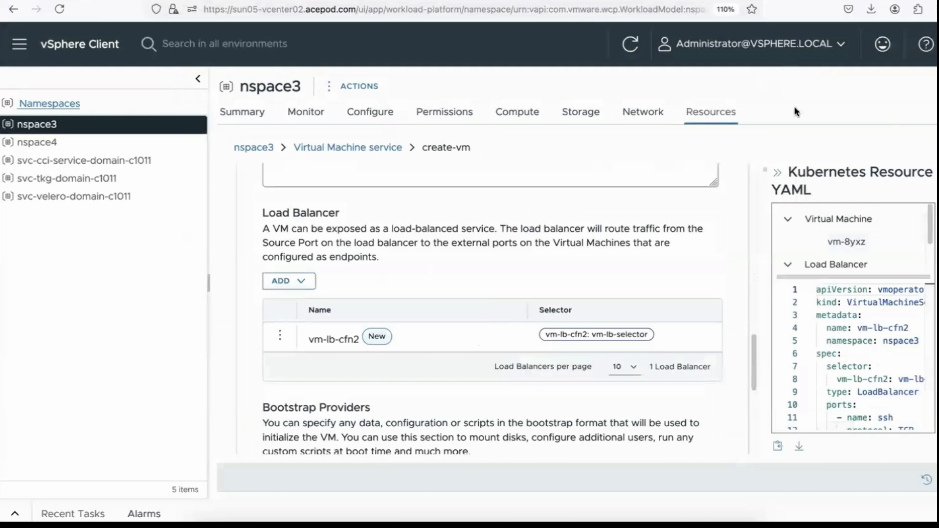
# Step: Copy the cloud-config from VS Code into the Cloud-Init editor and advance to review
pyautogui.moveTo(931, 234); pyautogui.dragTo(932, 241)
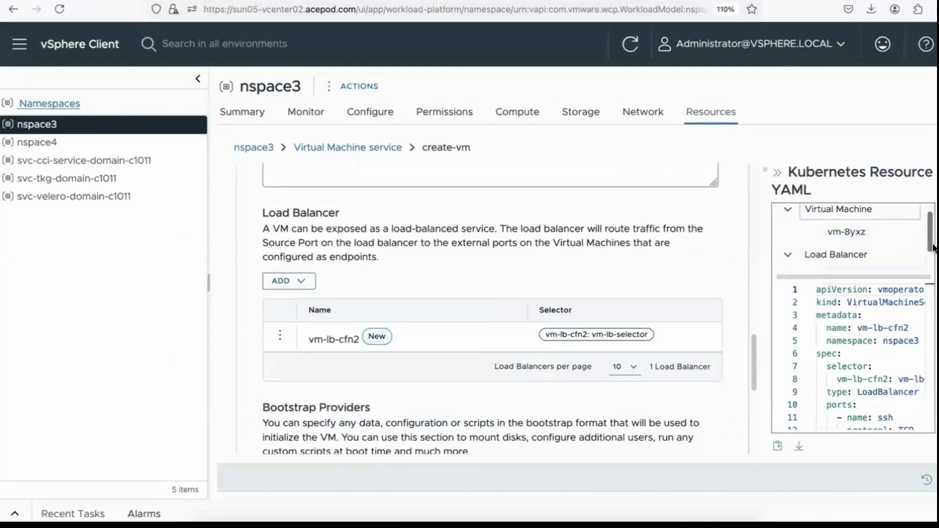
pyautogui.scroll(-2, 899, 331)
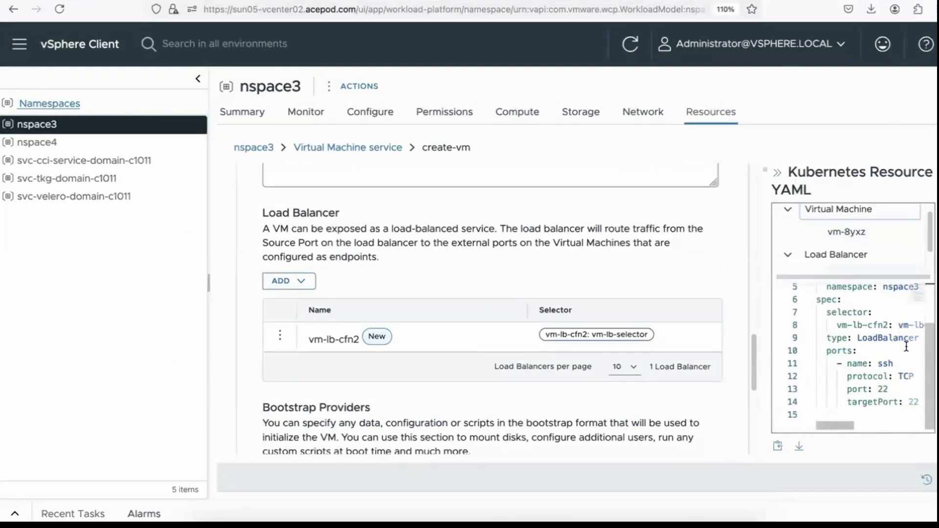
pyautogui.scroll(-6, 661, 301)
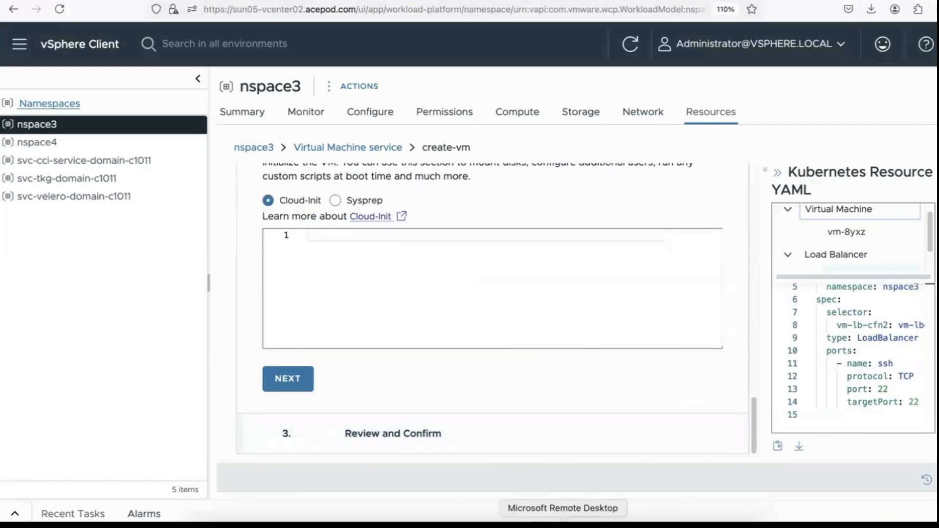
pyautogui.click(533, 524)
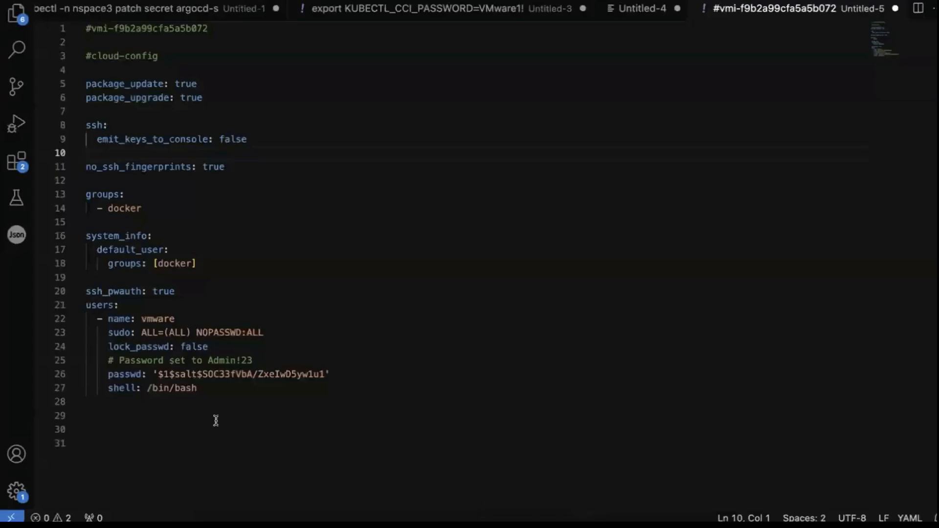
pyautogui.moveTo(220, 389); pyautogui.dragTo(80, 60)
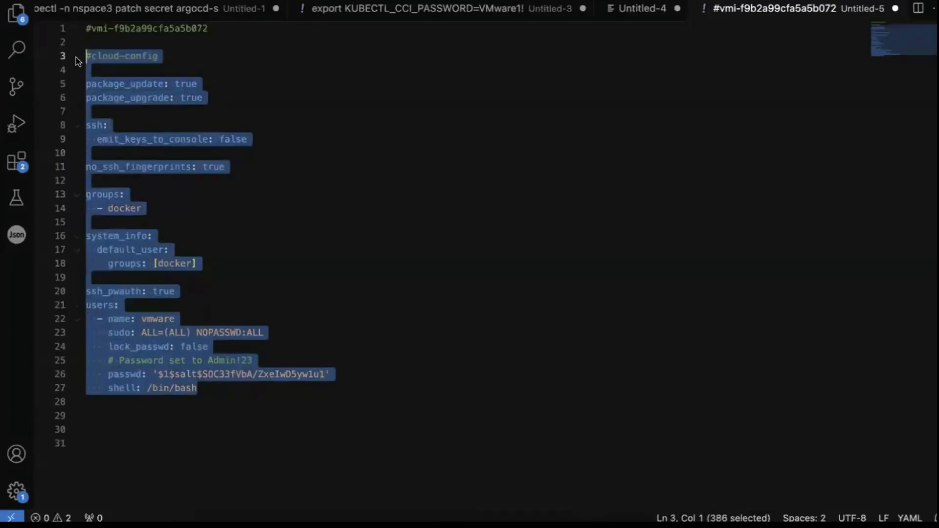
pyautogui.press('super+Tab')
pyautogui.click(387, 272)
pyautogui.press('super+v')
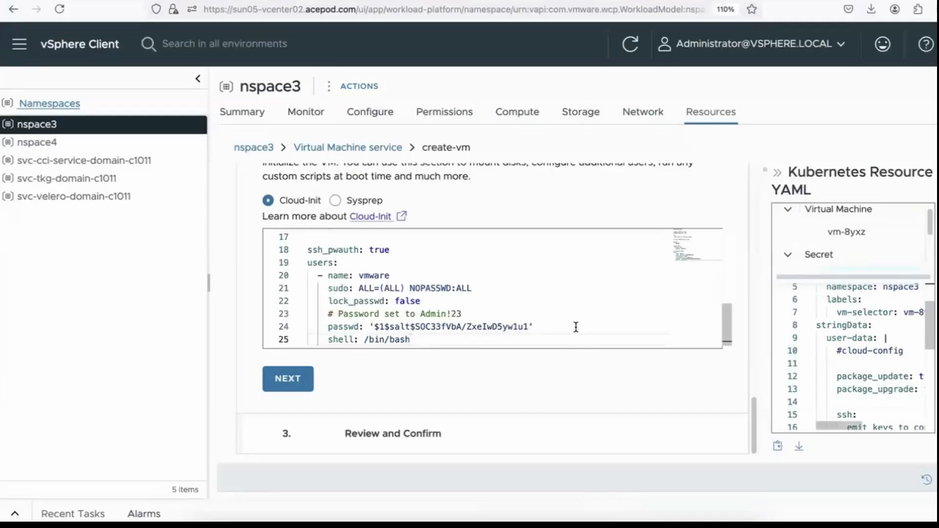
pyautogui.scroll(5, 544, 309)
pyautogui.scroll(-5, 544, 309)
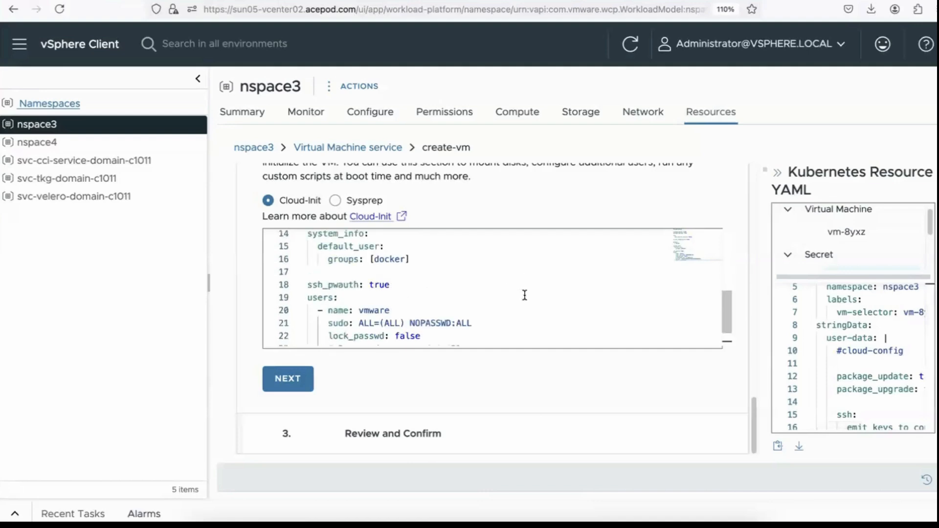
pyautogui.click(307, 388)
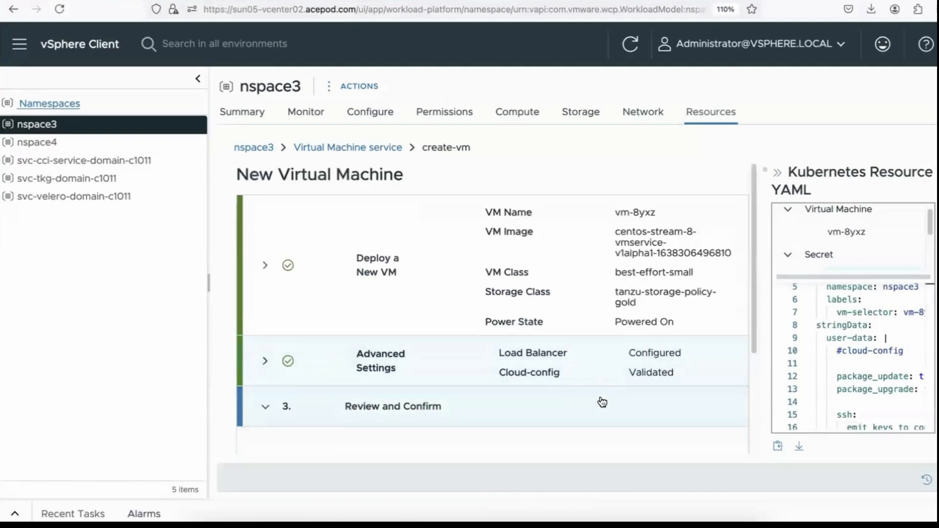
# Step: Deploy the VM from the Review and Confirm step
pyautogui.click(331, 426)
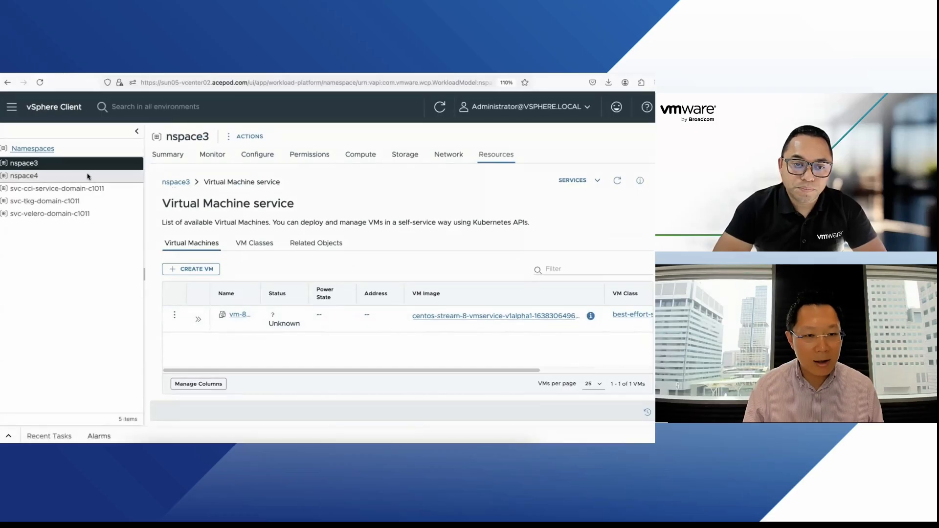
# Step: Switch to nspace4, view vm-fb2n's details, then go to the Network service
pyautogui.click(51, 178)
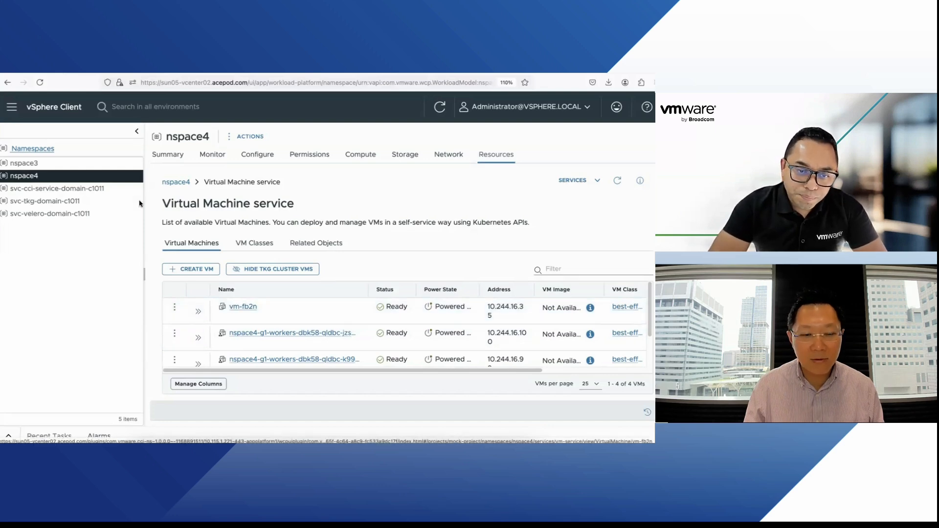
pyautogui.click(243, 307)
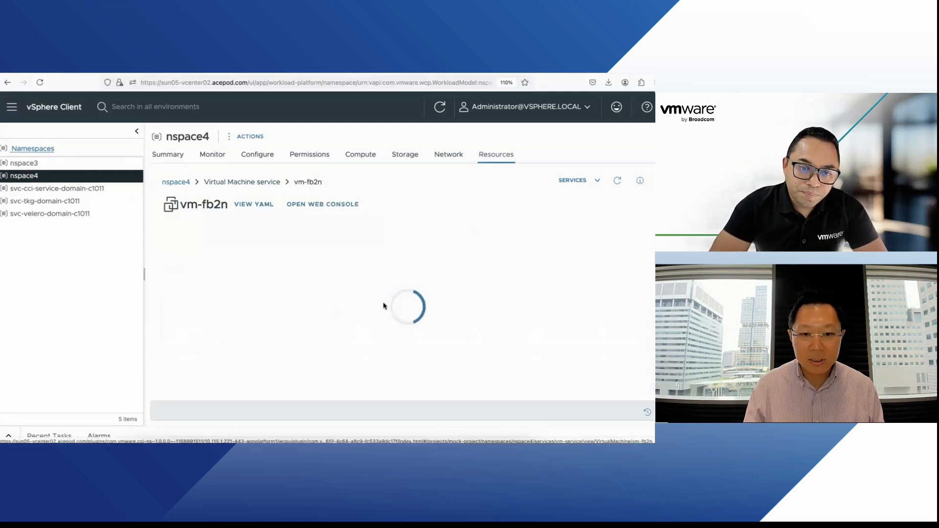
pyautogui.scroll(-3, 335, 309)
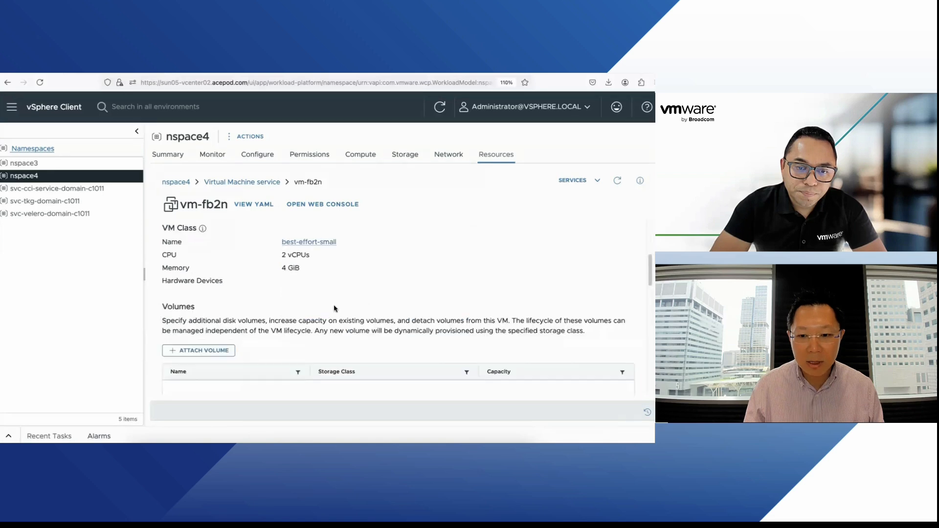
pyautogui.scroll(-4, 354, 280)
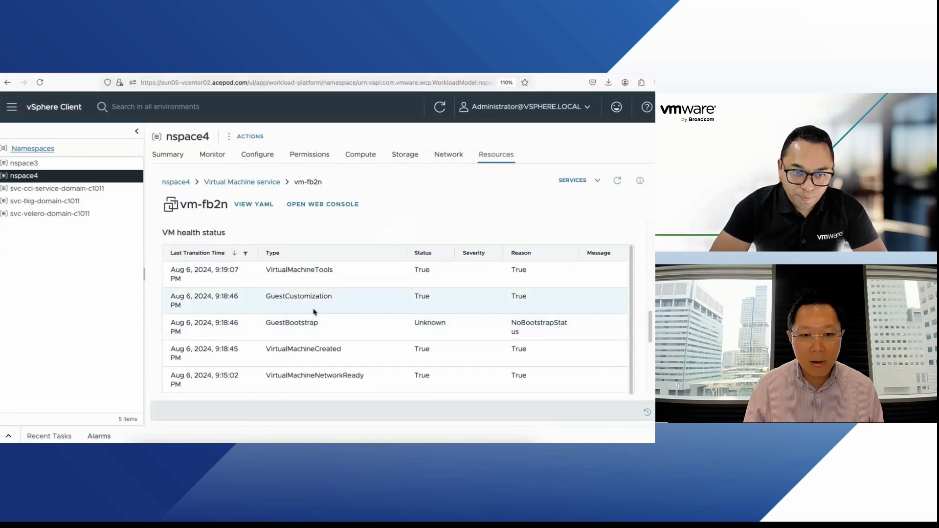
pyautogui.scroll(3, 315, 308)
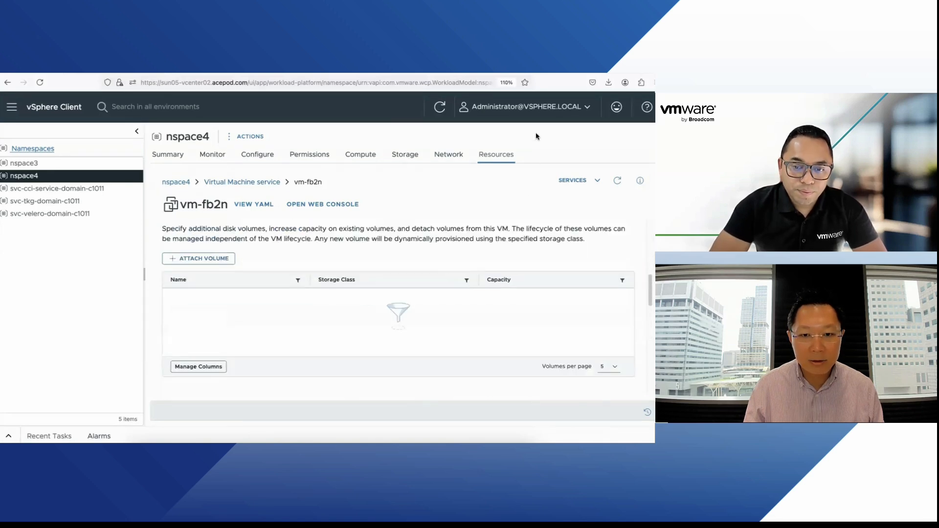
pyautogui.click(584, 181)
pyautogui.click(533, 239)
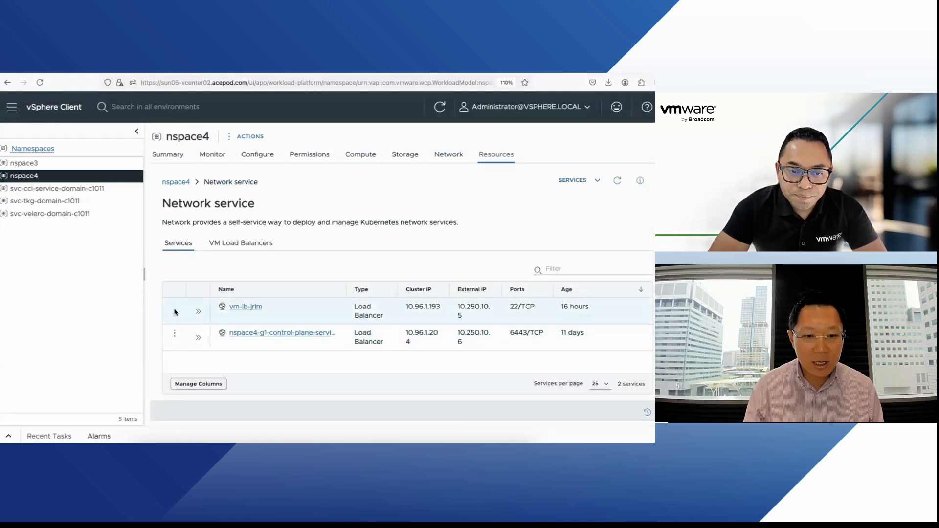
# Step: Open the vm-lb-jrlm load balancer, then return to nspace4's VM list and expand vm-fb2n
pyautogui.click(239, 307)
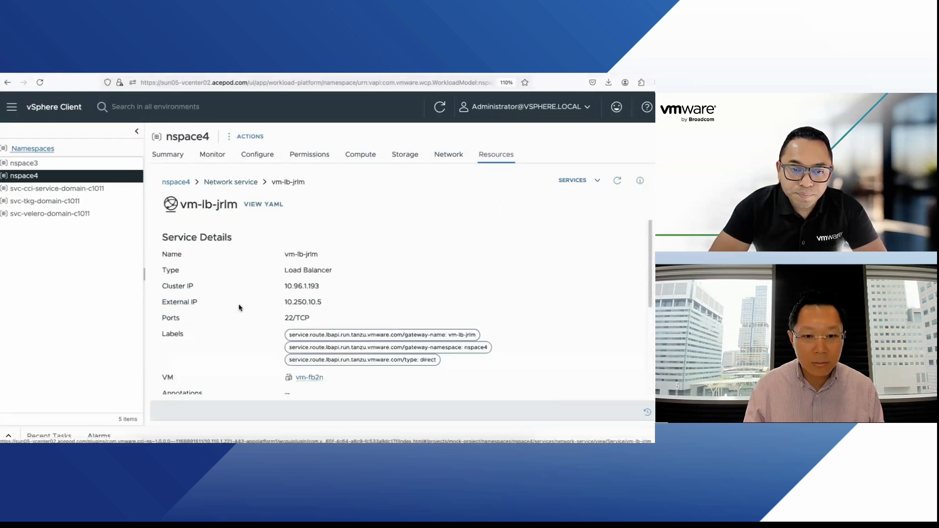
pyautogui.click(176, 183)
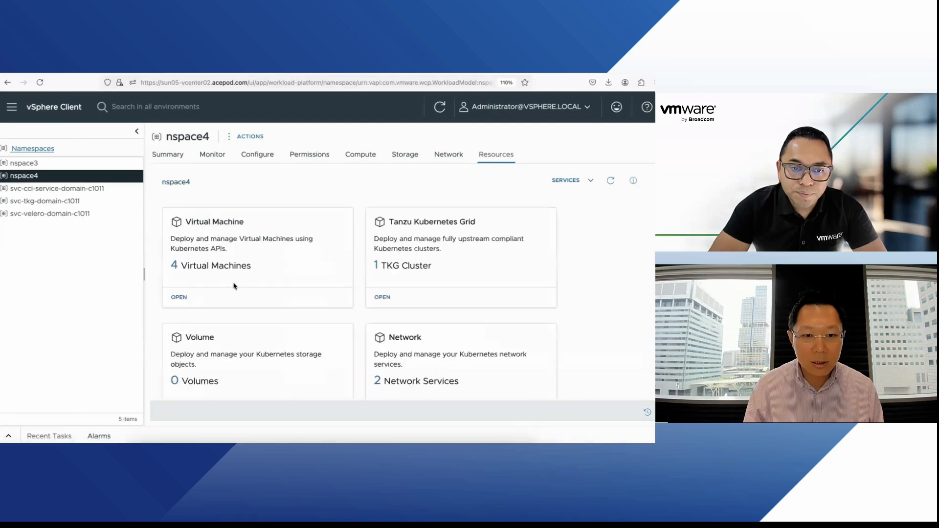
pyautogui.click(180, 297)
pyautogui.click(199, 308)
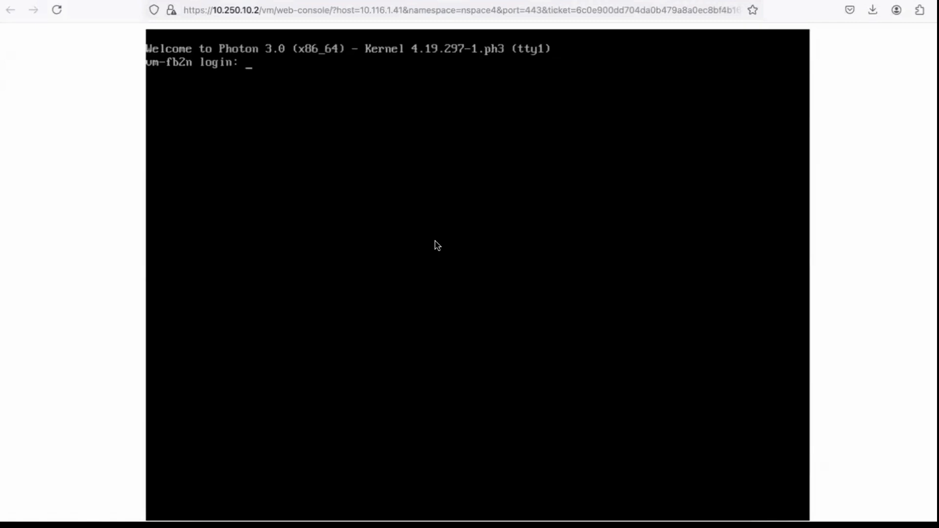
# Step: Log into the vm-fb2n console with the user name and password, exit, and close the console
pyautogui.write('vmware')
pyautogui.press('Return')
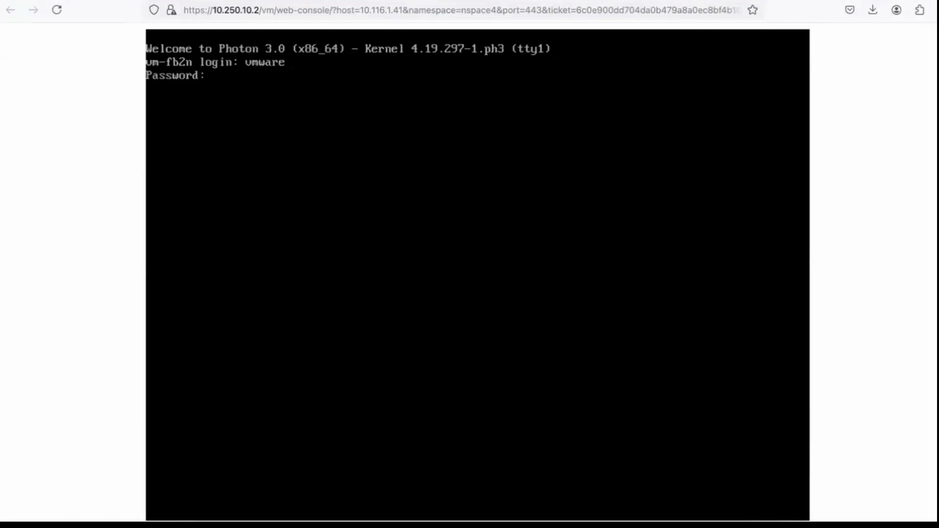
pyautogui.press('Return')
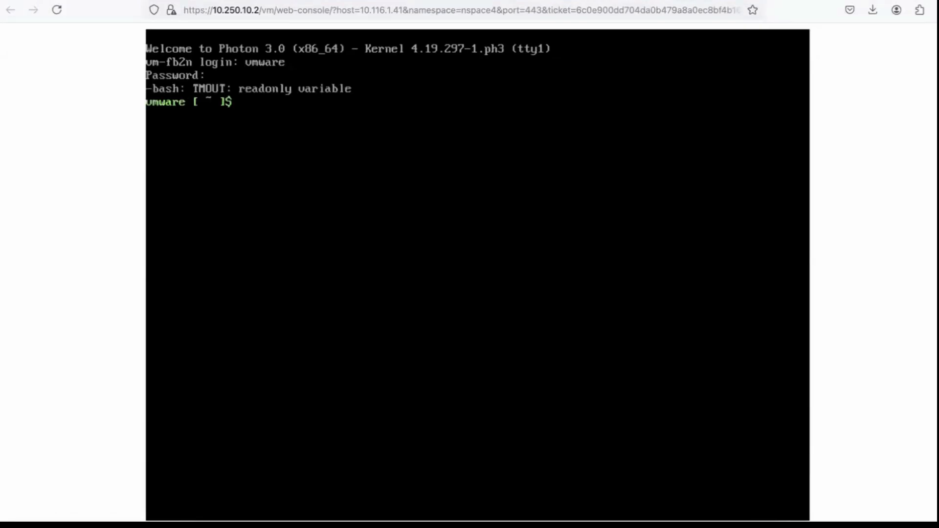
pyautogui.press('Return')
pyautogui.press('Return')
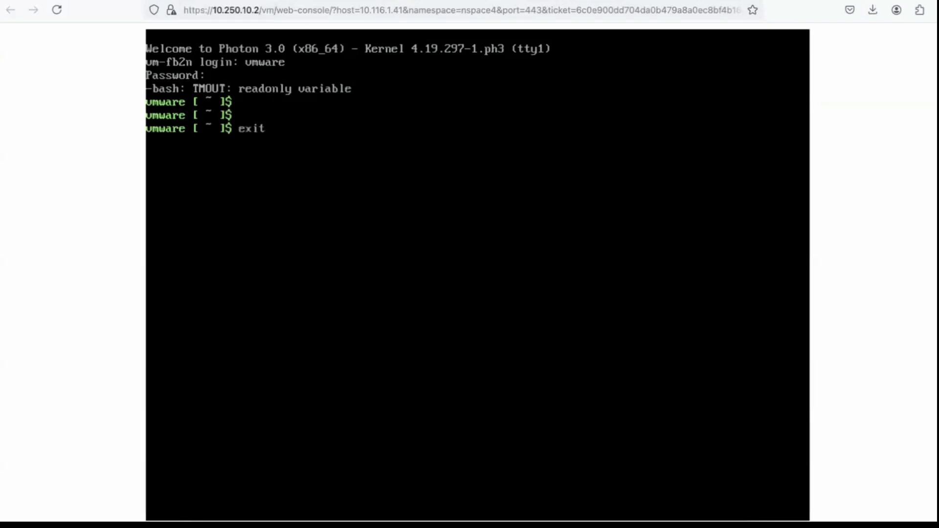
pyautogui.press('Return')
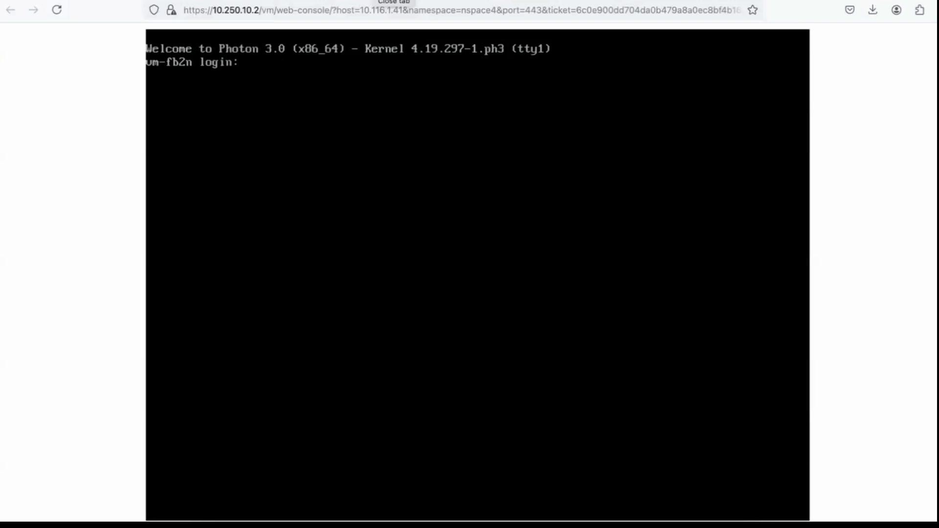
pyautogui.click(394, 0)
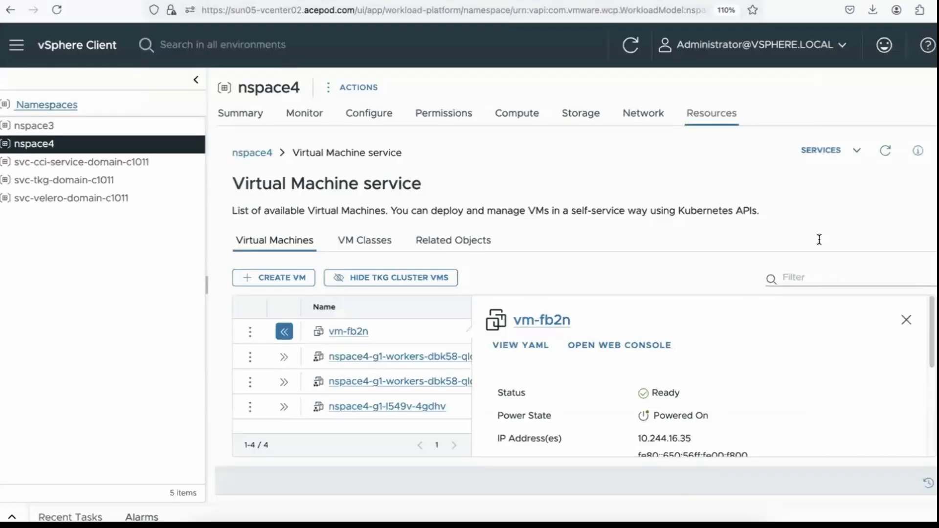
# Step: Switch to nspace4's Network service and highlight vm-lb-jrlm's external IP 10.250.10.5, widening the External IP column
pyautogui.scroll(-1, 739, 348)
pyautogui.scroll(1, 740, 348)
pyautogui.click(906, 320)
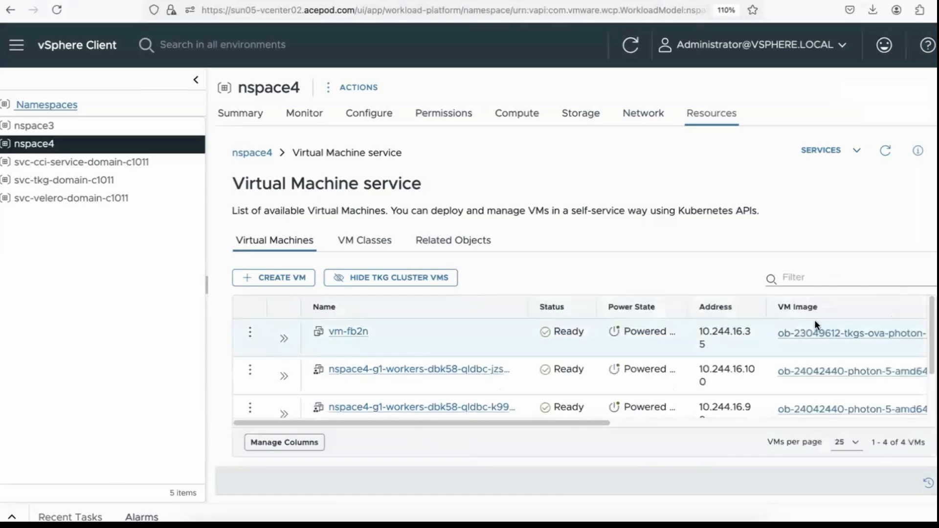
pyautogui.click(348, 332)
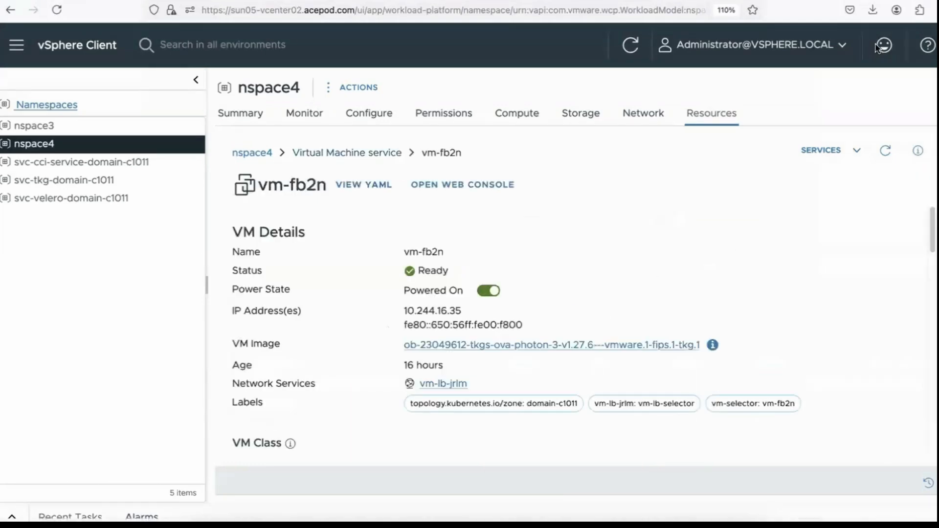
pyautogui.click(831, 151)
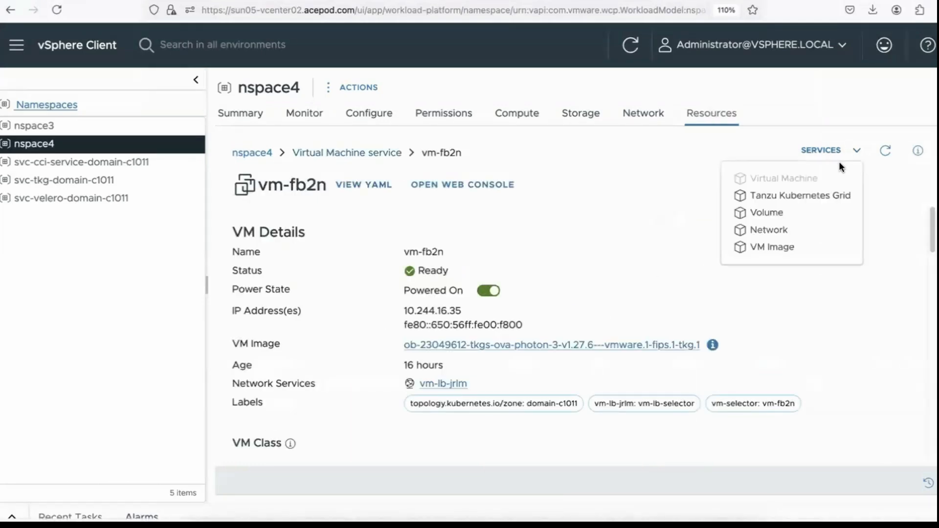
pyautogui.click(813, 232)
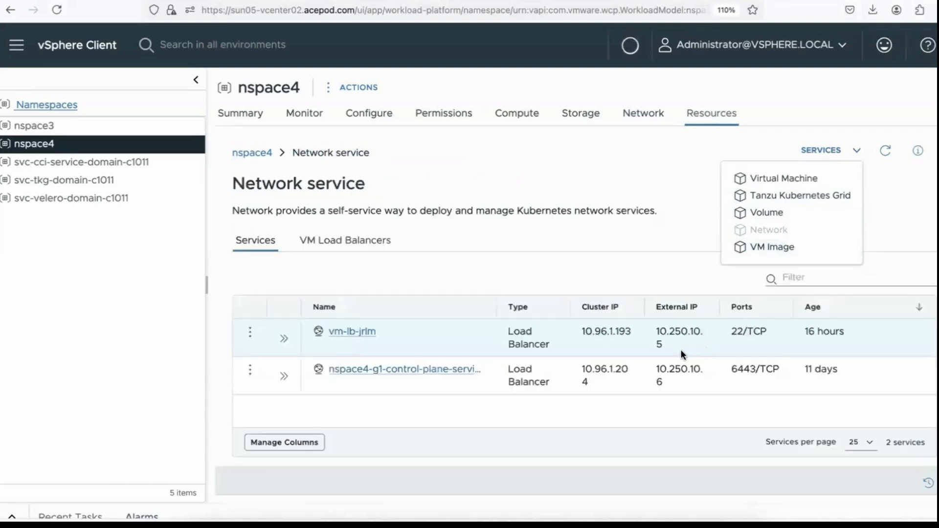
pyautogui.doubleClick(663, 337)
pyautogui.press('super+c')
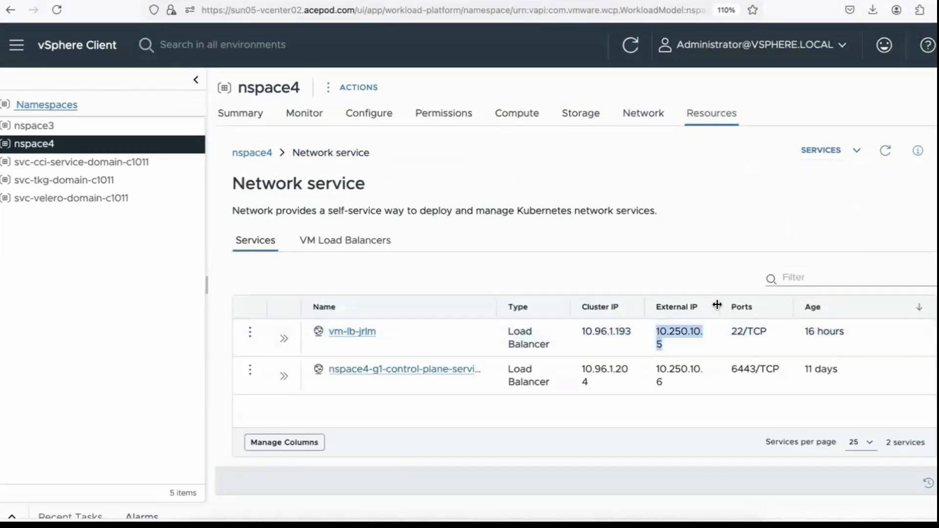
pyautogui.moveTo(717, 304); pyautogui.dragTo(636, 335)
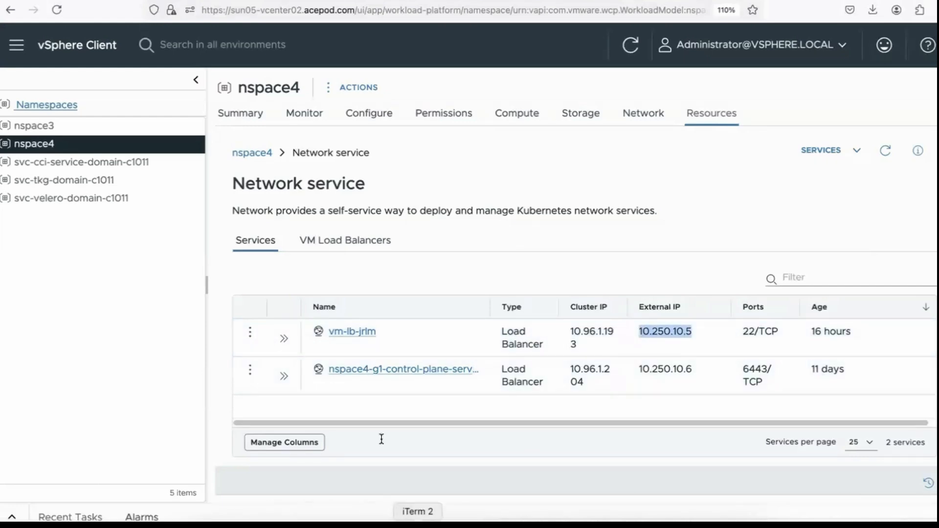
# Step: Clear the terminal and SSH as vmware to 10.250.10.5, logging in with the account password
pyautogui.press('super+Tab')
pyautogui.write('clear')
pyautogui.press('Return')
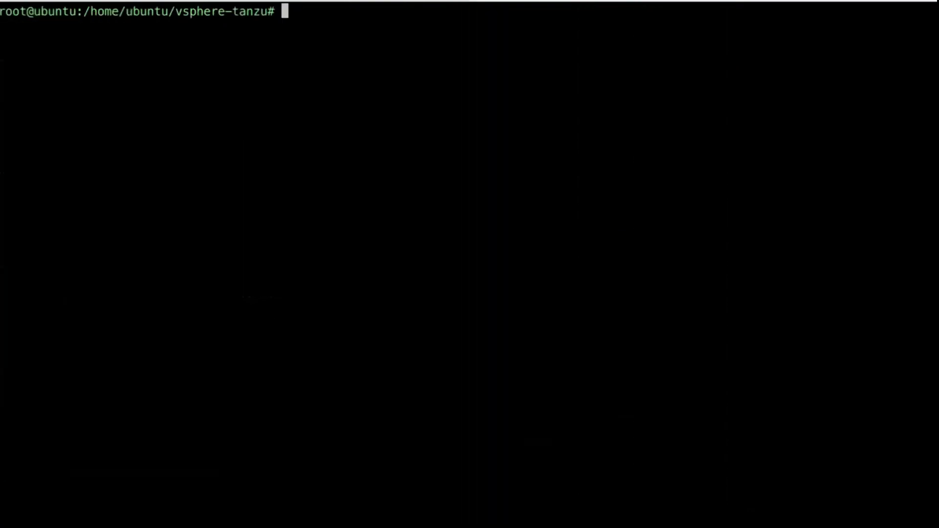
pyautogui.write('ssh vmware@')
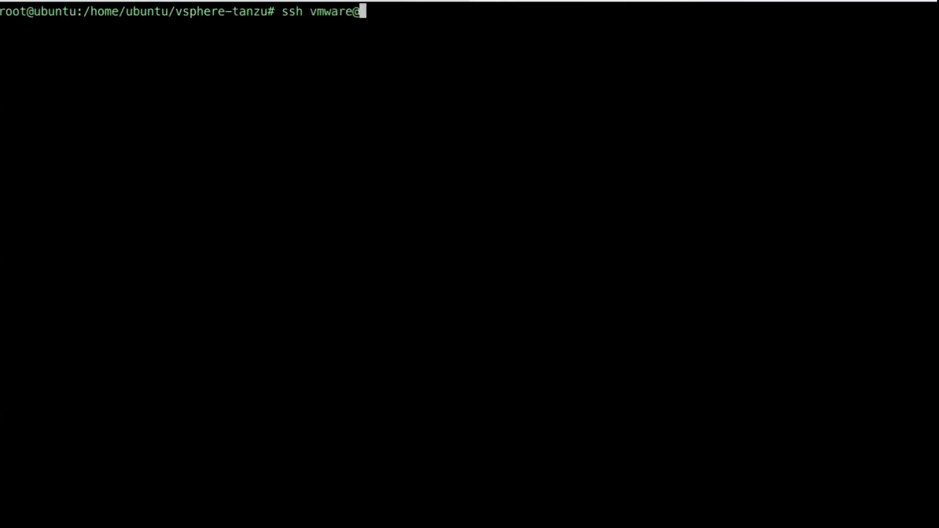
pyautogui.press('super+v')
pyautogui.press('Return')
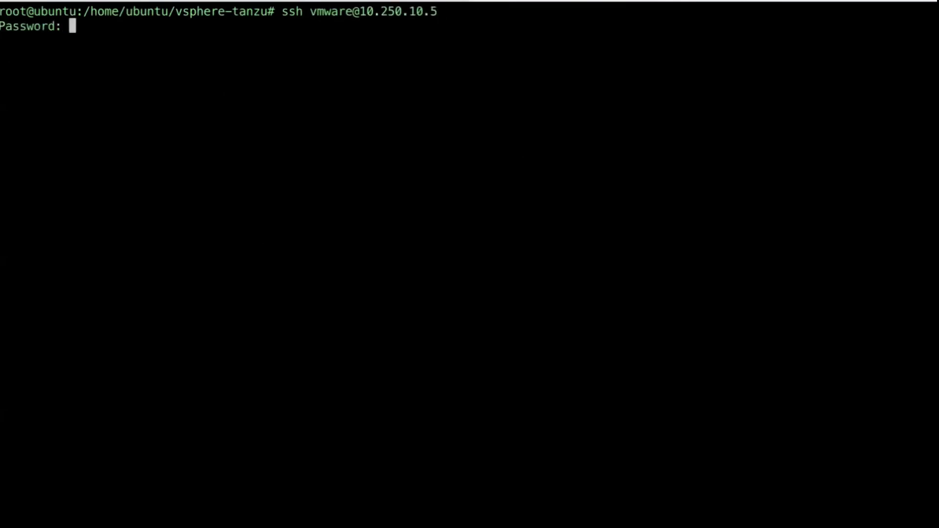
pyautogui.press('Return')
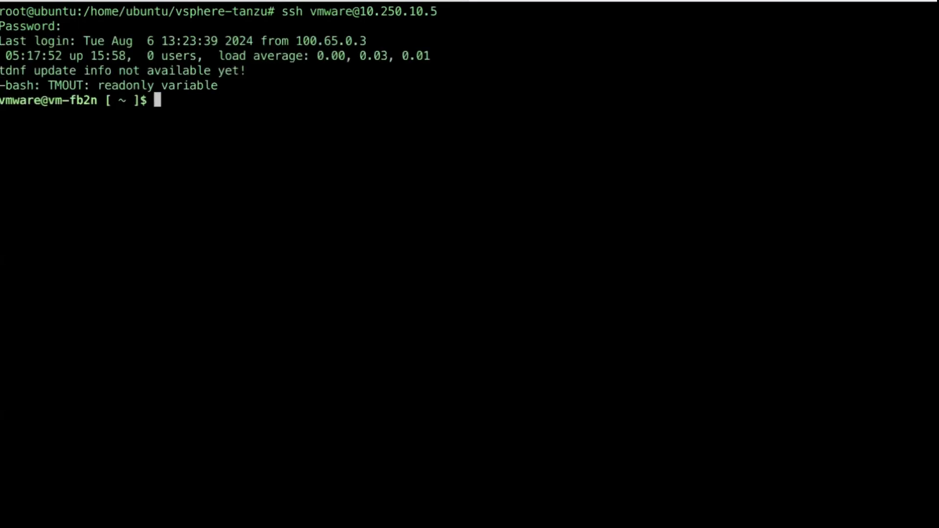
pyautogui.click(289, 525)
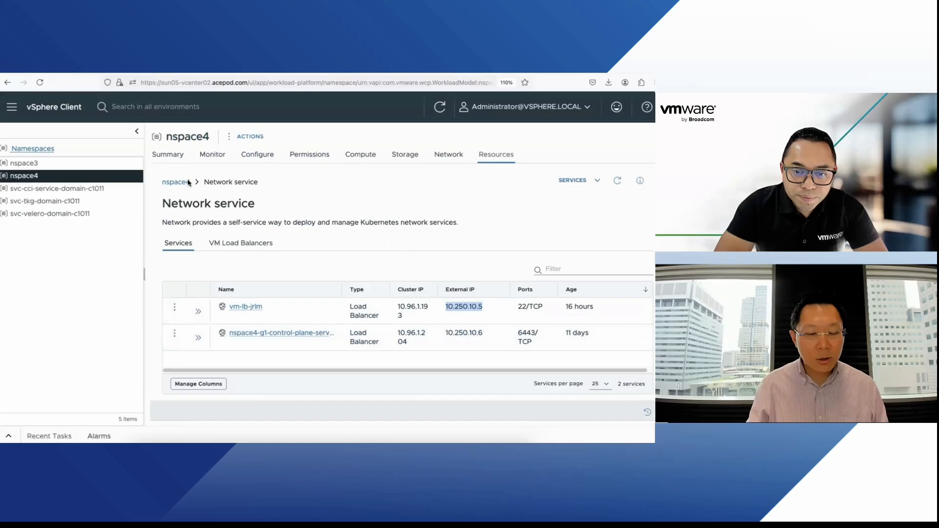
# Step: Open nspace3's Tanzu Kubernetes Grid service and launch the New Kubernetes Cluster wizard
pyautogui.click(98, 128)
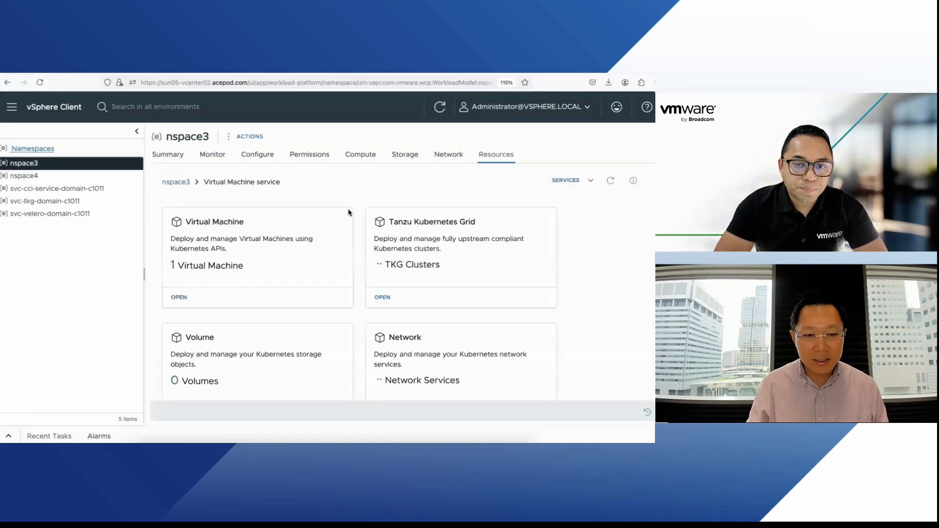
pyautogui.click(170, 181)
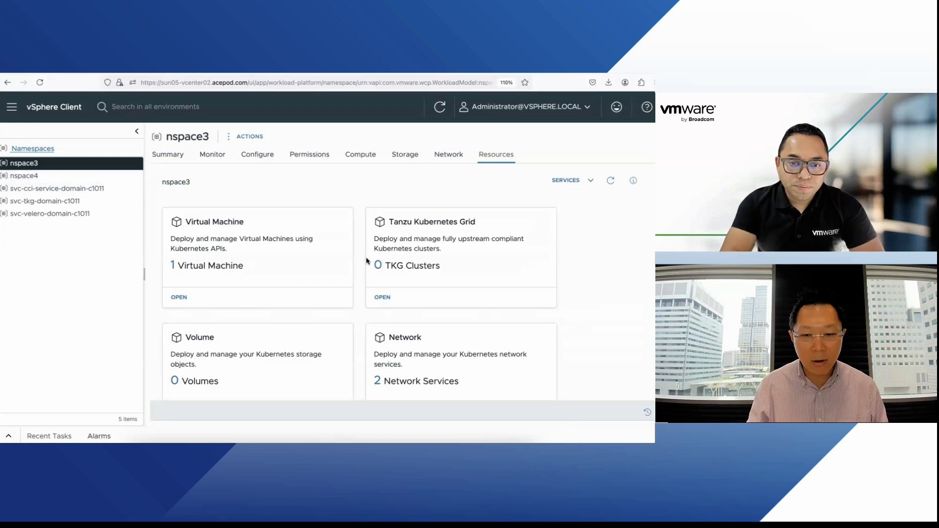
pyautogui.click(383, 297)
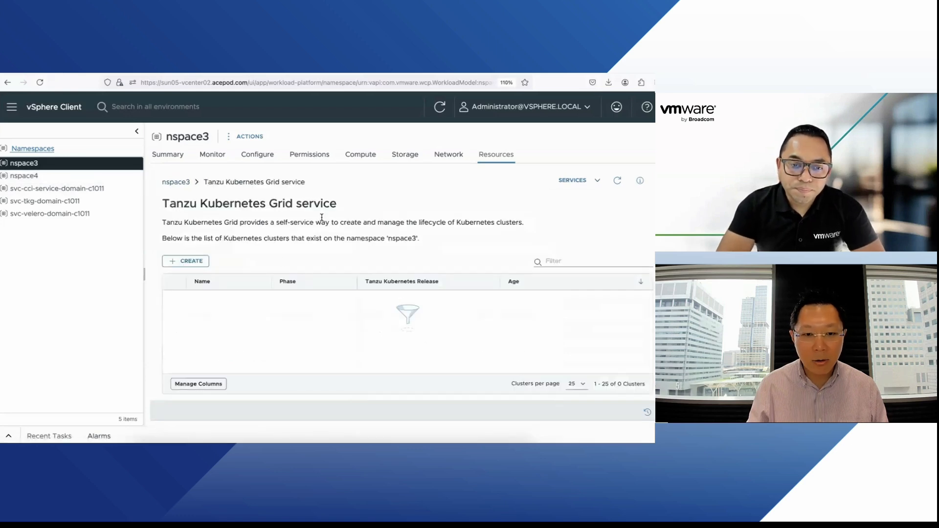
pyautogui.click(190, 264)
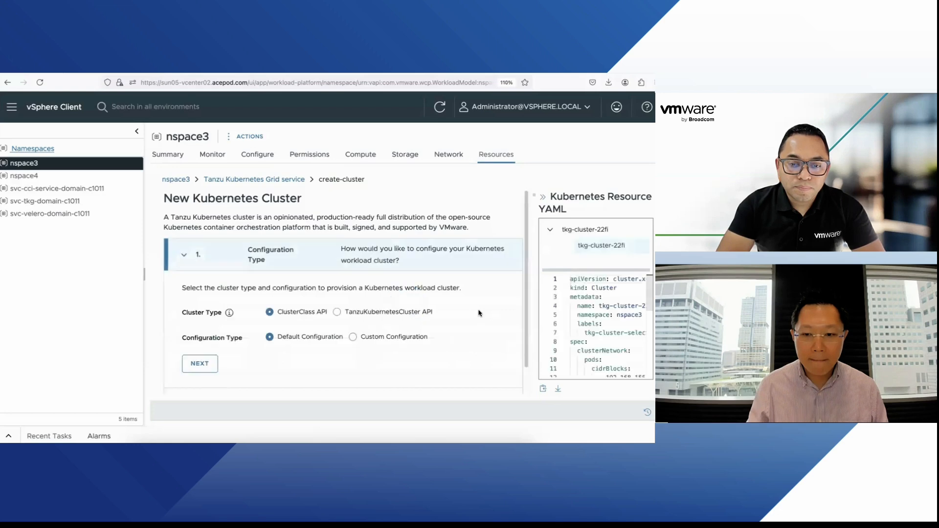
# Step: Choose Custom Configuration and keep release v1.30.1---vmware.1-fips-tkg.5 in General Settings
pyautogui.scroll(-1, 486, 315)
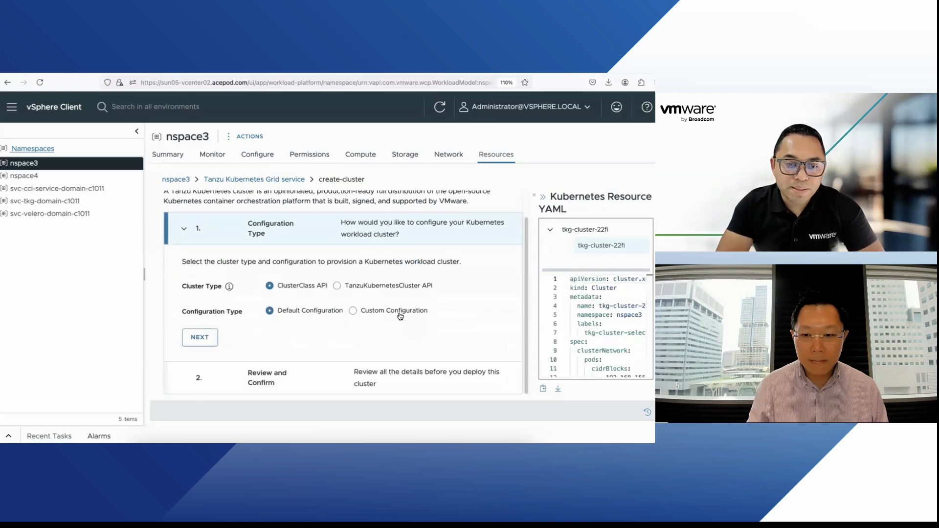
pyautogui.click(397, 312)
pyautogui.scroll(-1, 462, 323)
pyautogui.scroll(-1, 463, 323)
pyautogui.click(209, 295)
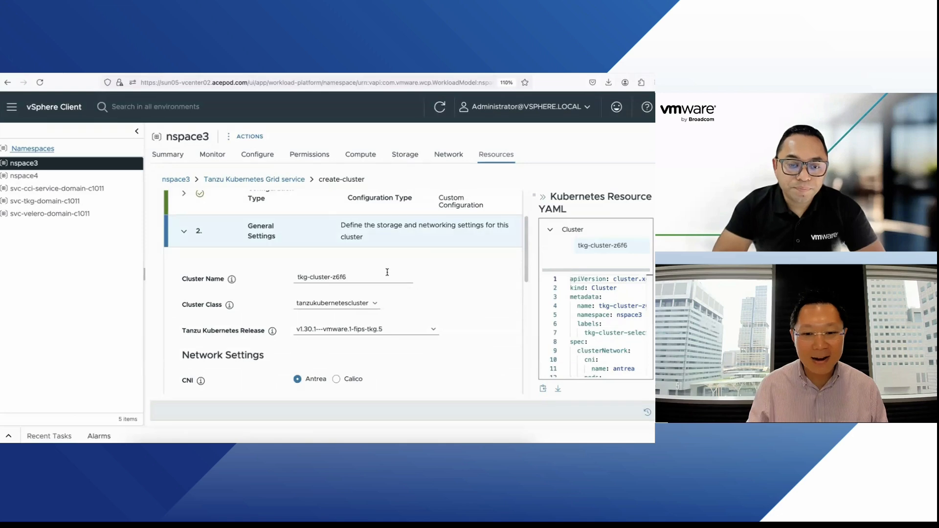
pyautogui.scroll(-1, 426, 322)
pyautogui.click(425, 303)
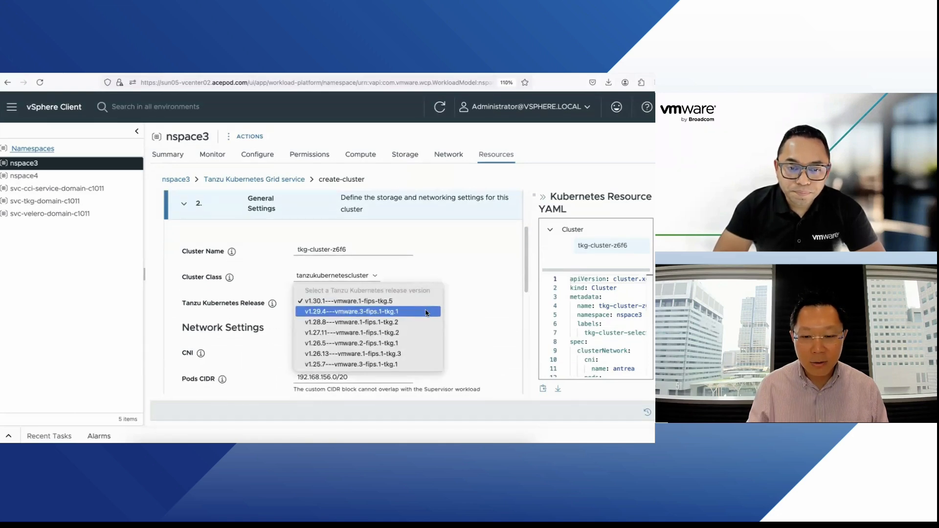
pyautogui.click(429, 302)
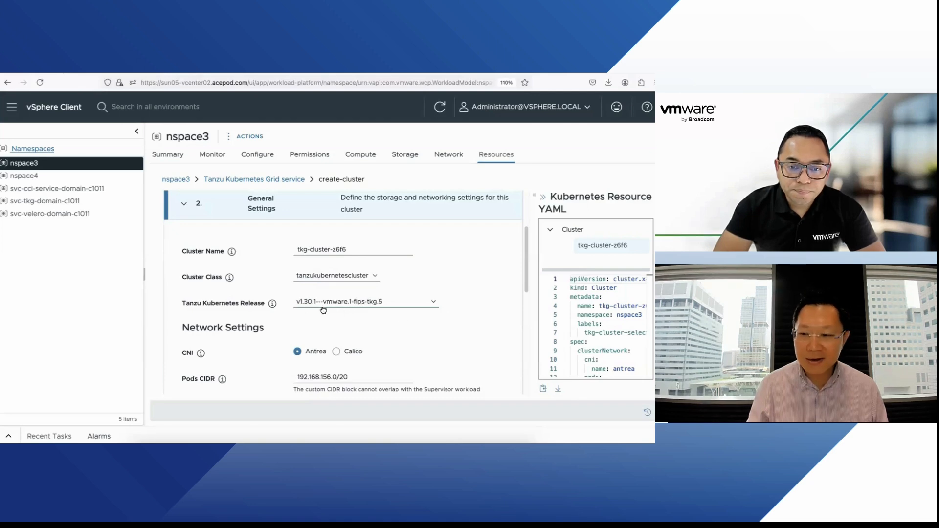
# Step: Exit the SSH session, run kg tk, and highlight the v1.30.1+vmware.1-fips-tkg.5 release row
pyautogui.click(291, 441)
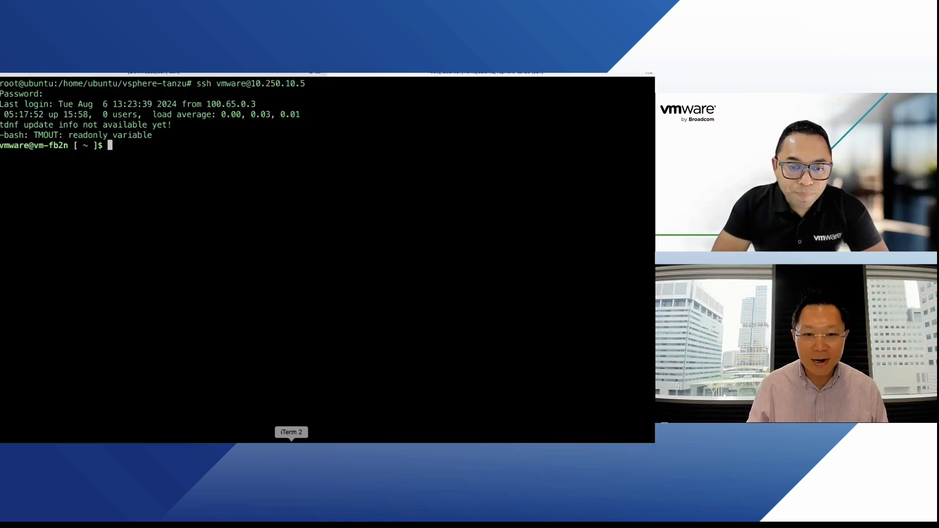
pyautogui.write('exit')
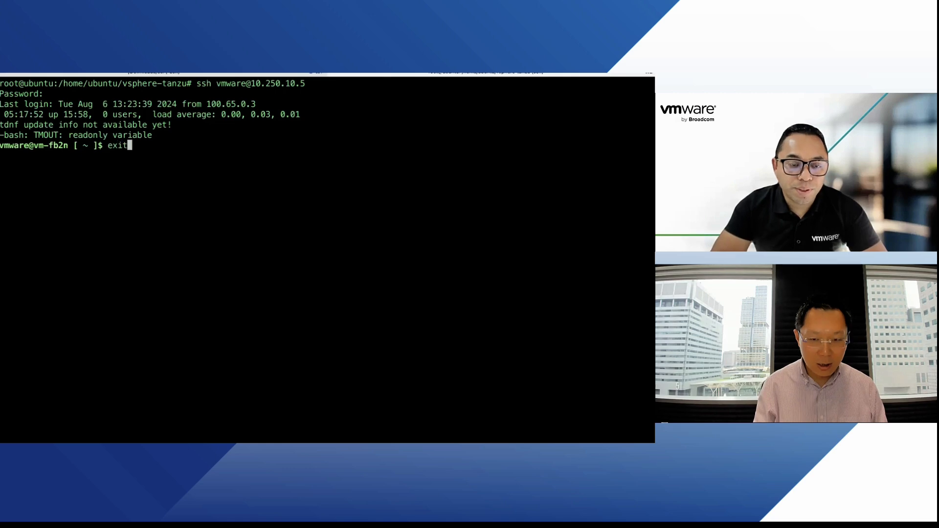
pyautogui.press('Return')
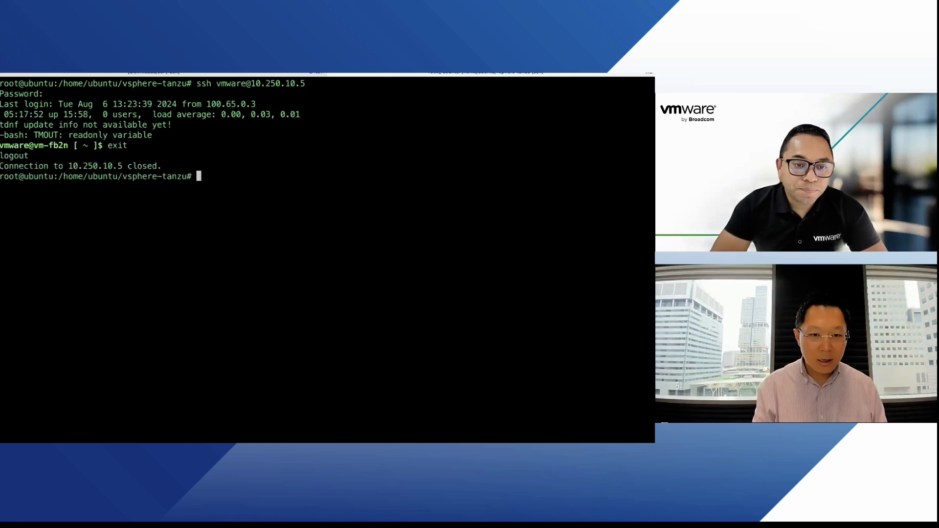
pyautogui.write('kg tkr')
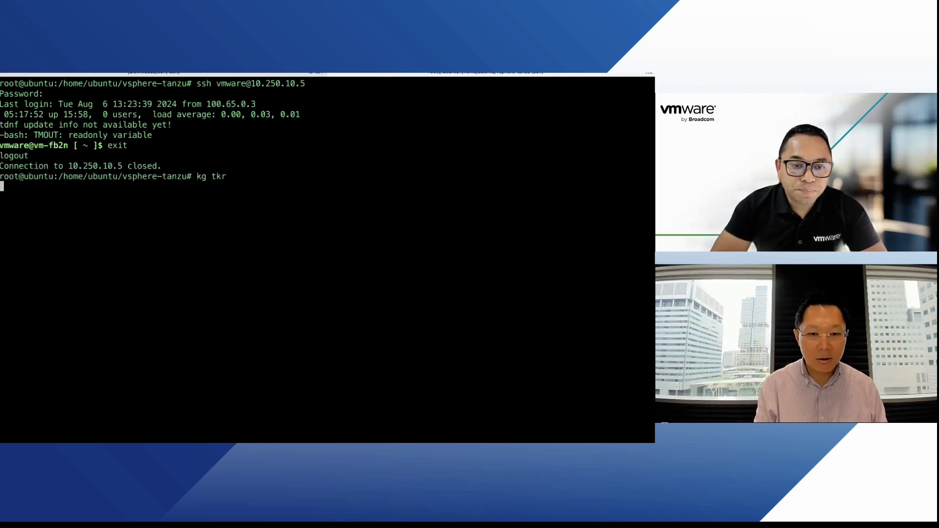
pyautogui.moveTo(2, 424); pyautogui.dragTo(559, 421)
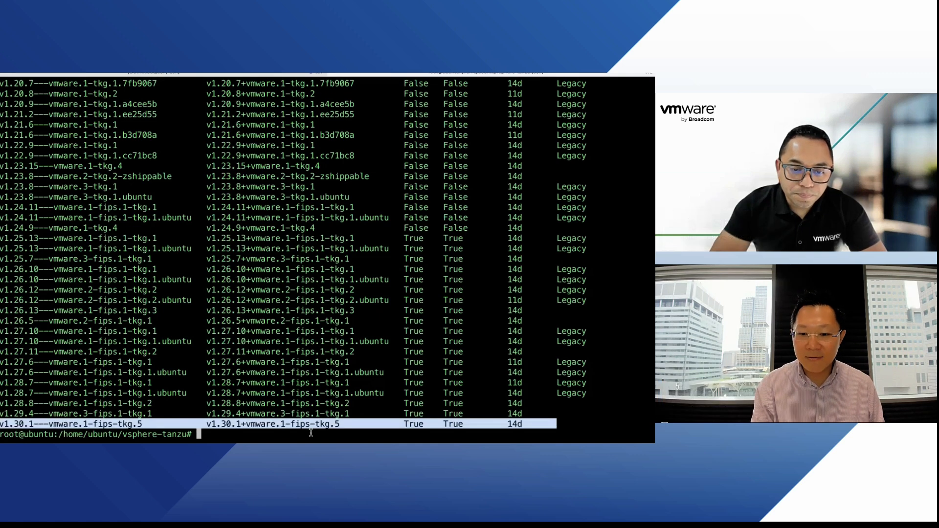
# Step: Advance to the Control Plane step and choose the best-effort-small VM class
pyautogui.click(231, 442)
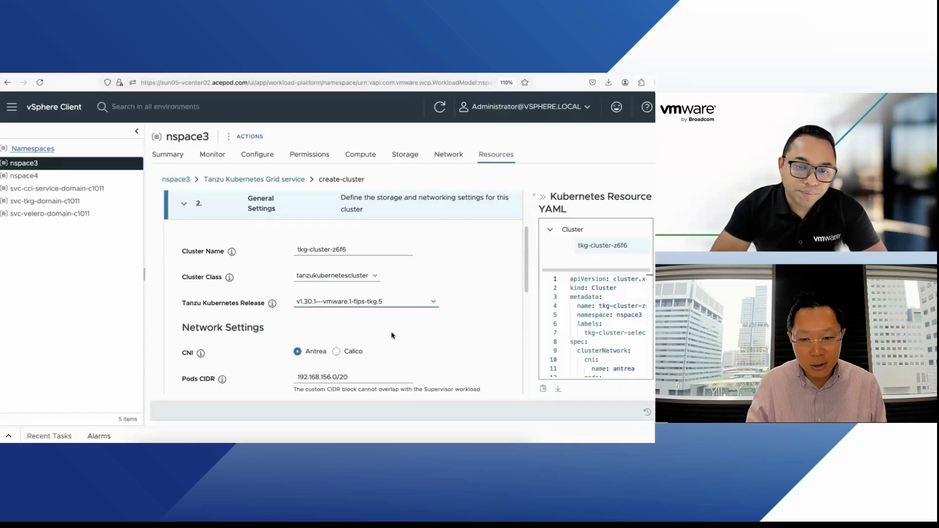
pyautogui.scroll(-1, 402, 329)
pyautogui.scroll(-1, 402, 328)
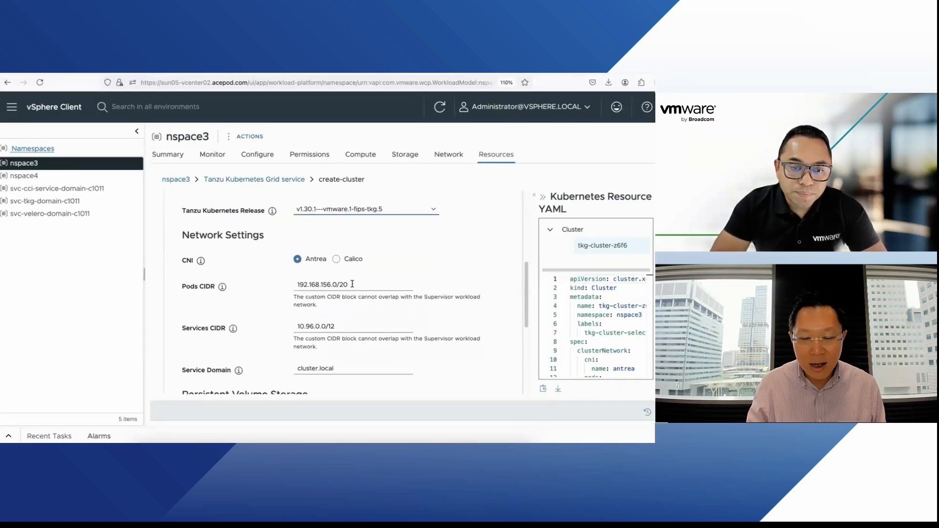
pyautogui.scroll(-2, 352, 284)
pyautogui.click(199, 357)
pyautogui.scroll(-2, 366, 327)
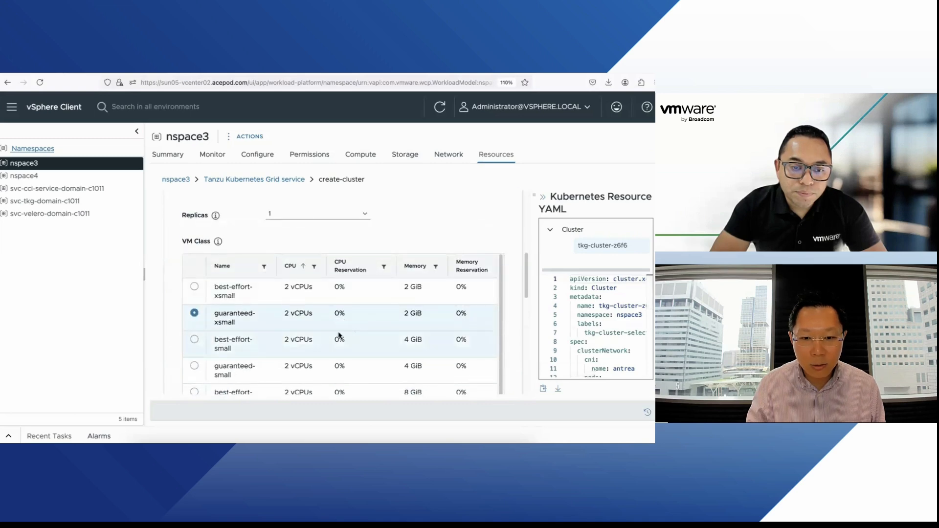
pyautogui.click(194, 344)
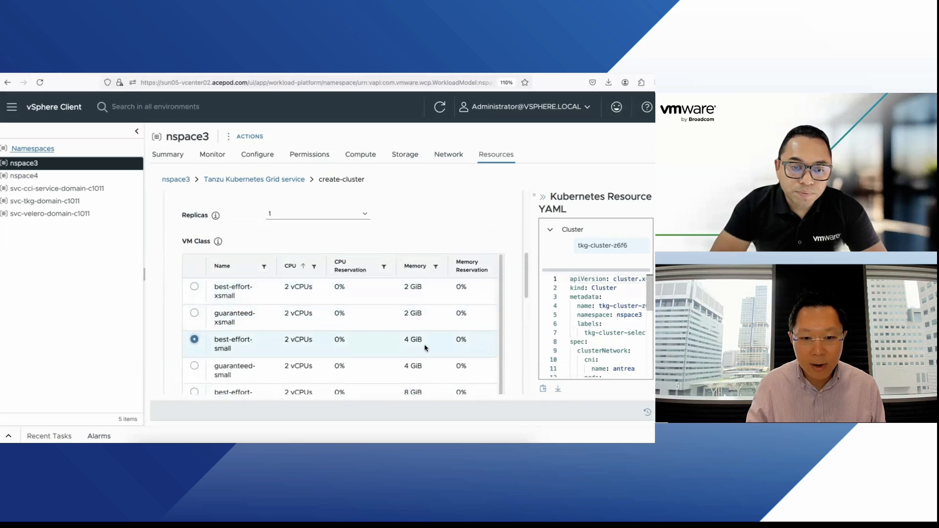
pyautogui.scroll(-5, 293, 318)
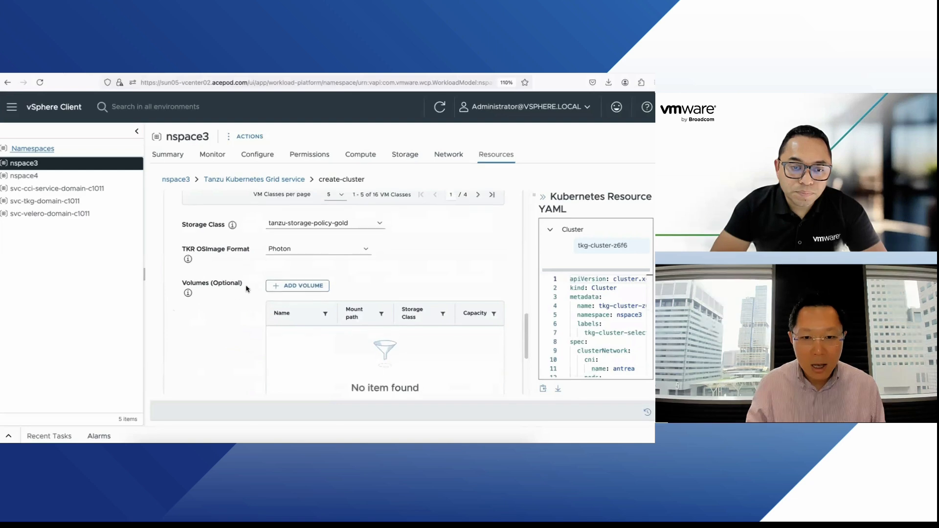
pyautogui.scroll(1, 247, 286)
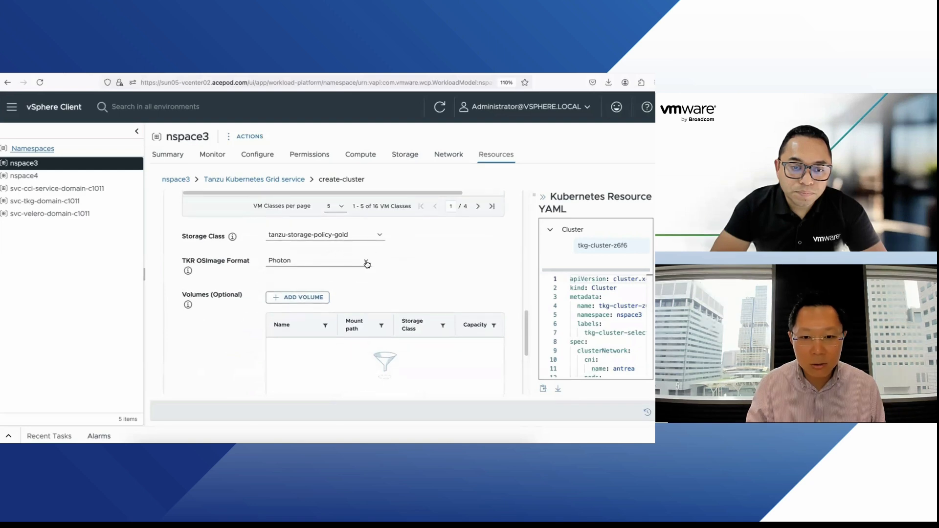
pyautogui.scroll(-5, 408, 289)
# Step: Add a best-effort-medium nodepool with 2 replicas and deploy tkg-cluster-z6f6
pyautogui.click(200, 309)
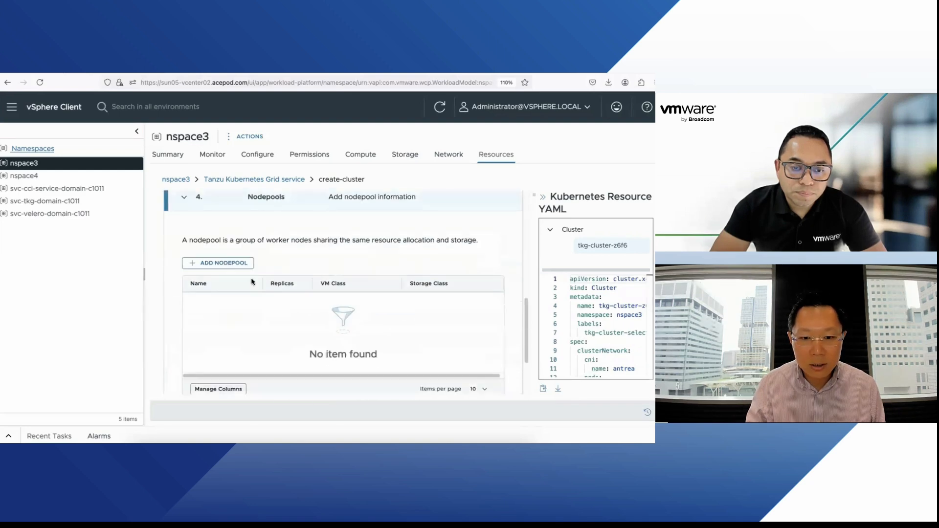
pyautogui.click(230, 263)
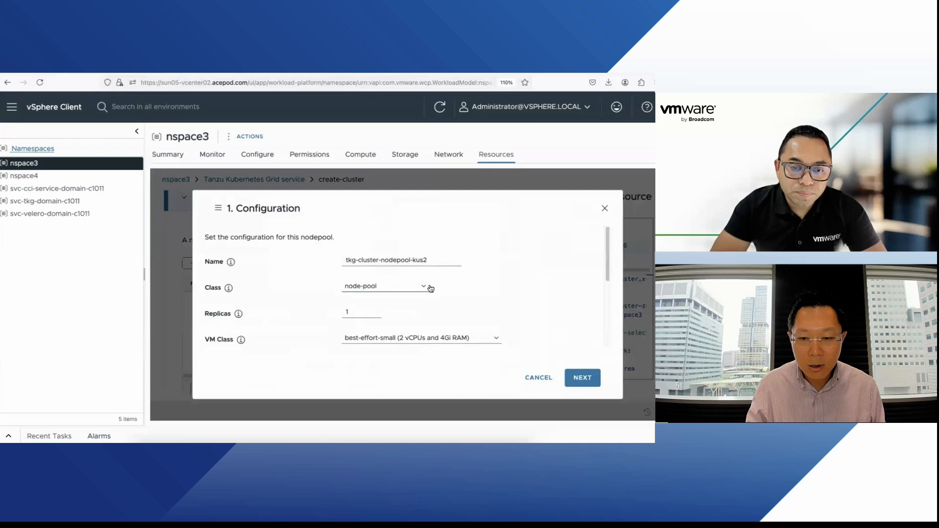
pyautogui.click(421, 339)
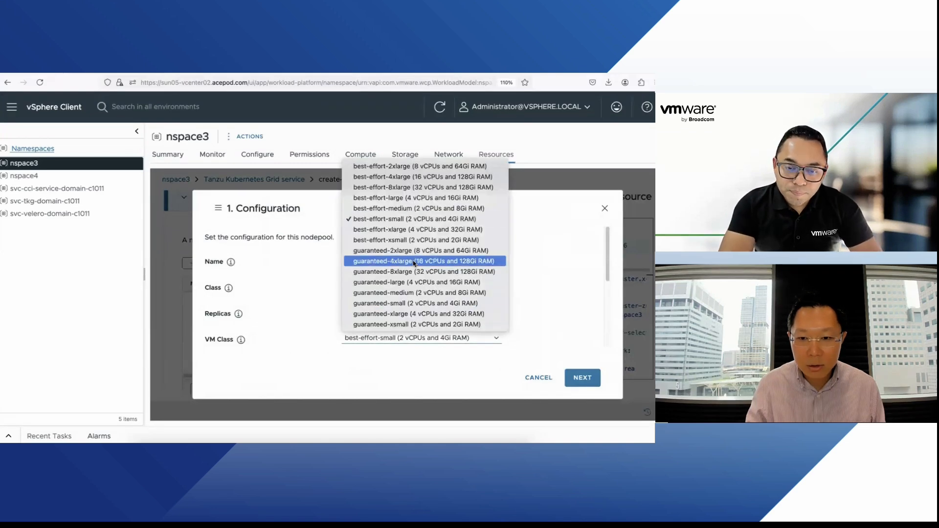
pyautogui.click(406, 220)
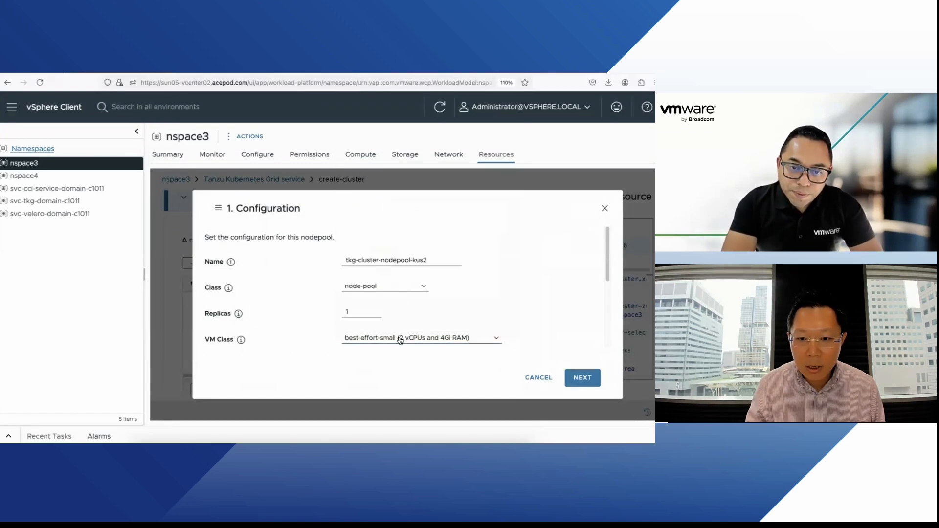
pyautogui.click(397, 336)
pyautogui.click(416, 207)
pyautogui.click(341, 312)
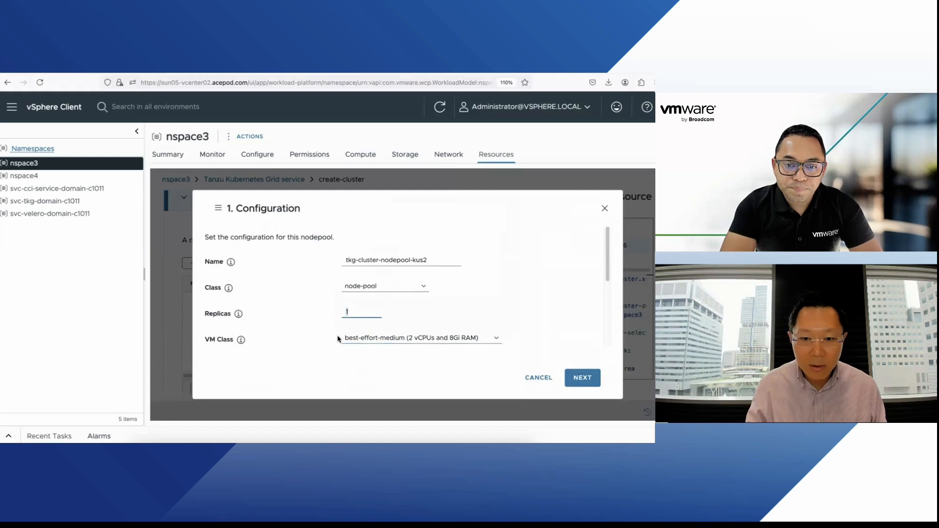
pyautogui.press('BackSpace')
pyautogui.write('2')
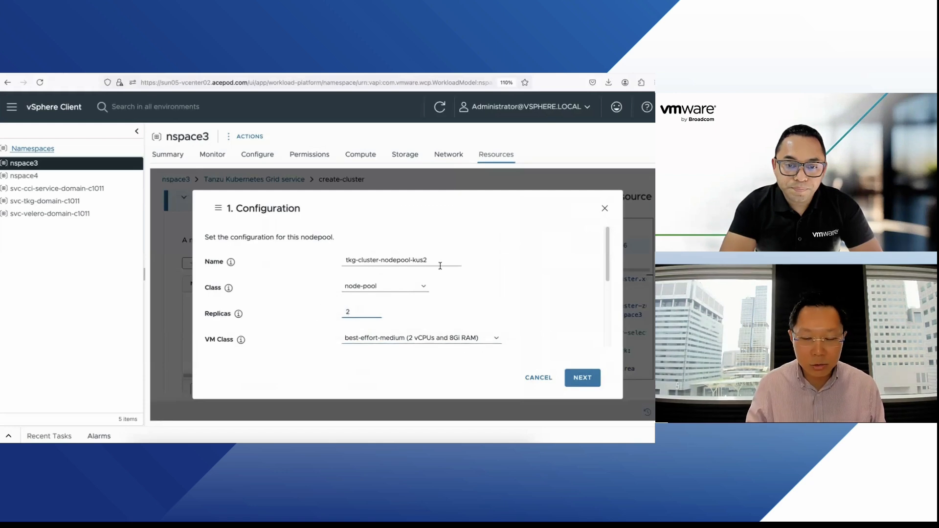
pyautogui.click(576, 377)
pyautogui.click(575, 375)
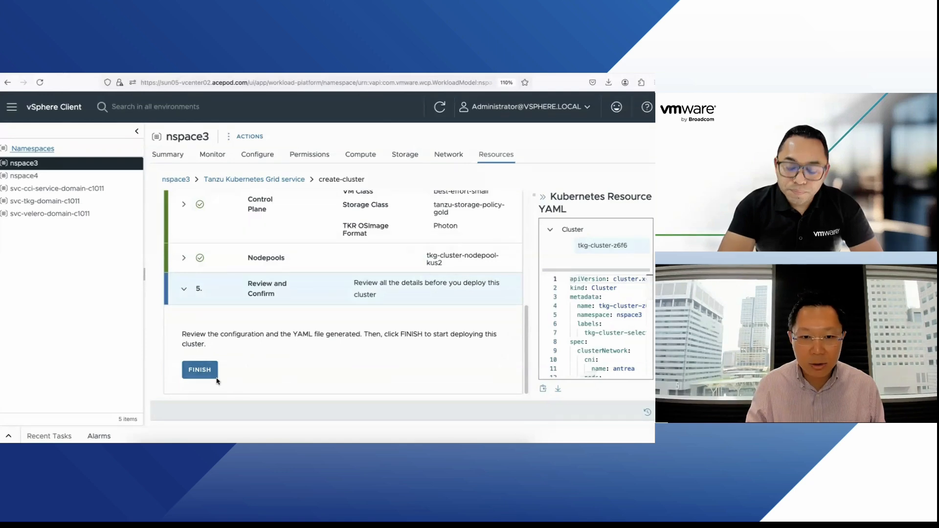
pyautogui.click(199, 369)
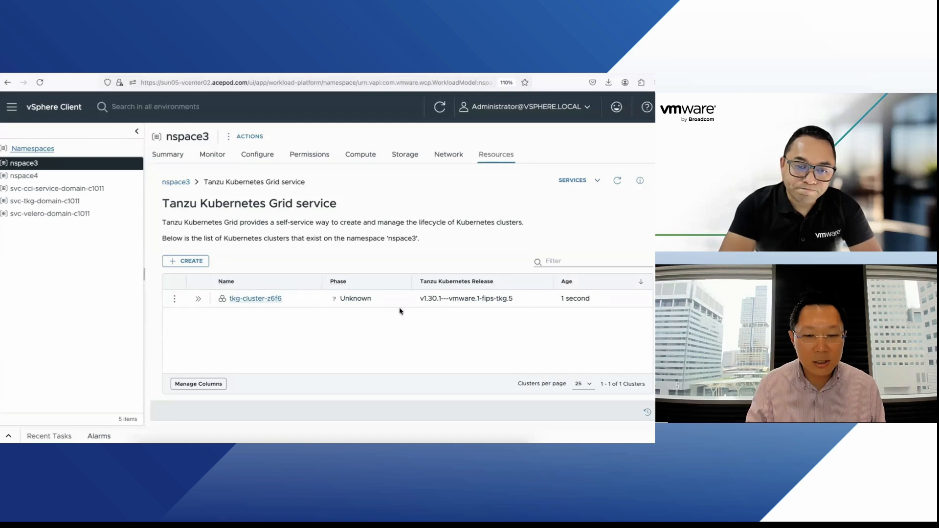
# Step: Inspect the details of nspace4's nspace4-g1-control-plane-service load balancer
pyautogui.moveTo(424, 299); pyautogui.dragTo(452, 299)
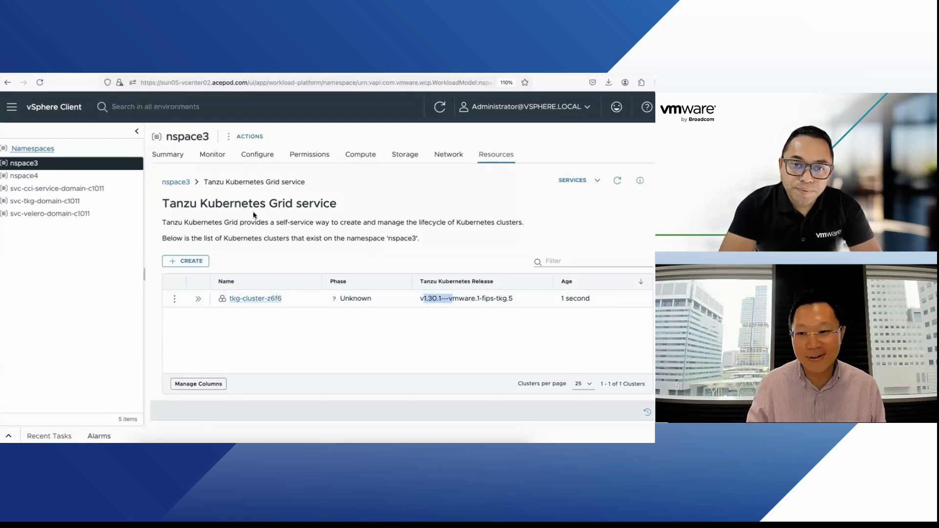
pyautogui.click(80, 177)
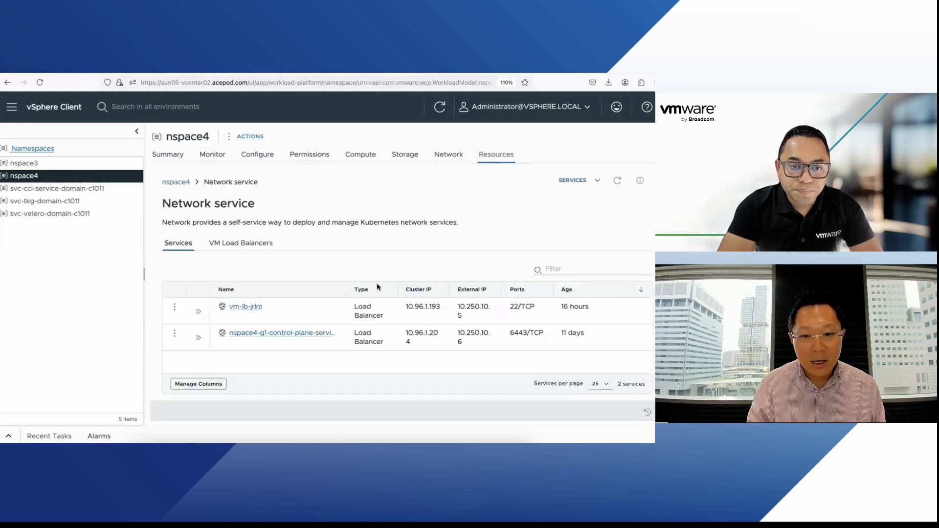
pyautogui.click(239, 333)
pyautogui.scroll(-1, 355, 309)
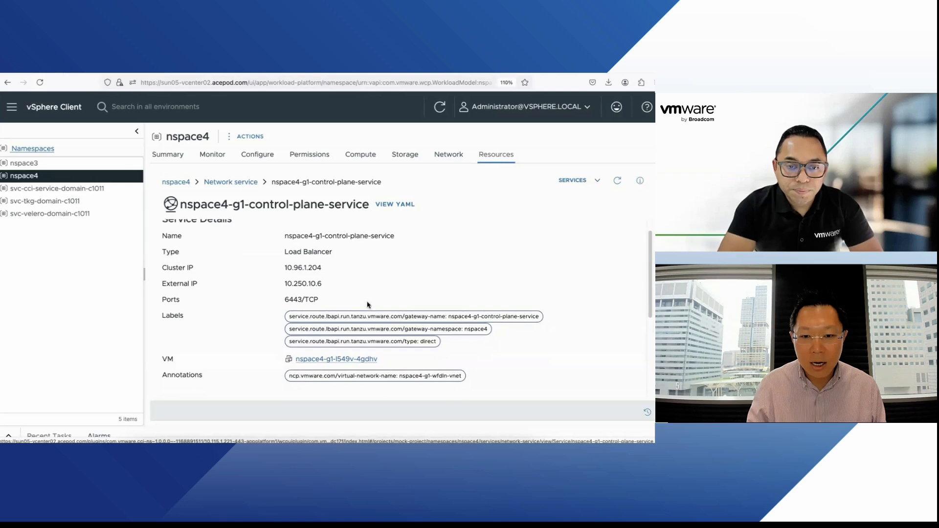
pyautogui.scroll(-5, 438, 297)
pyautogui.scroll(6, 425, 298)
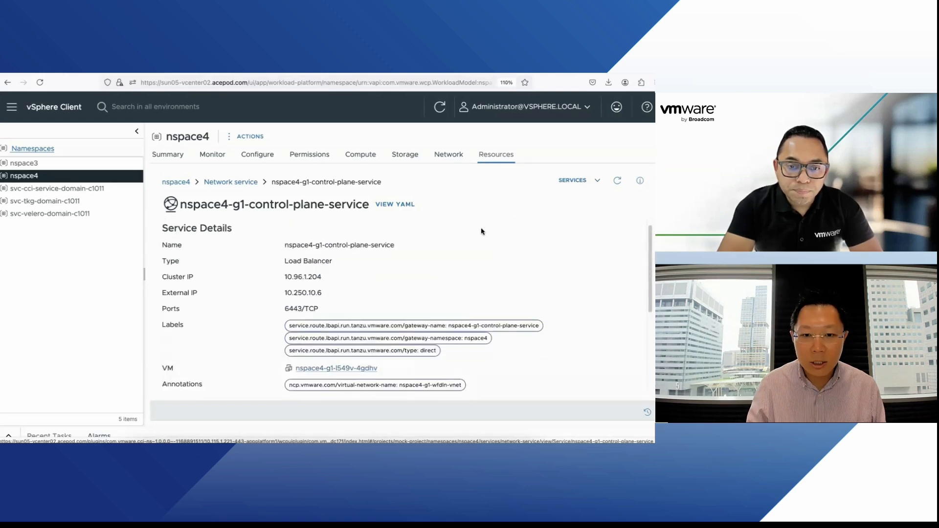
# Step: Navigate back via breadcrumbs to nspace4's Tanzu Kubernetes Grid cluster list
pyautogui.click(579, 180)
pyautogui.click(423, 224)
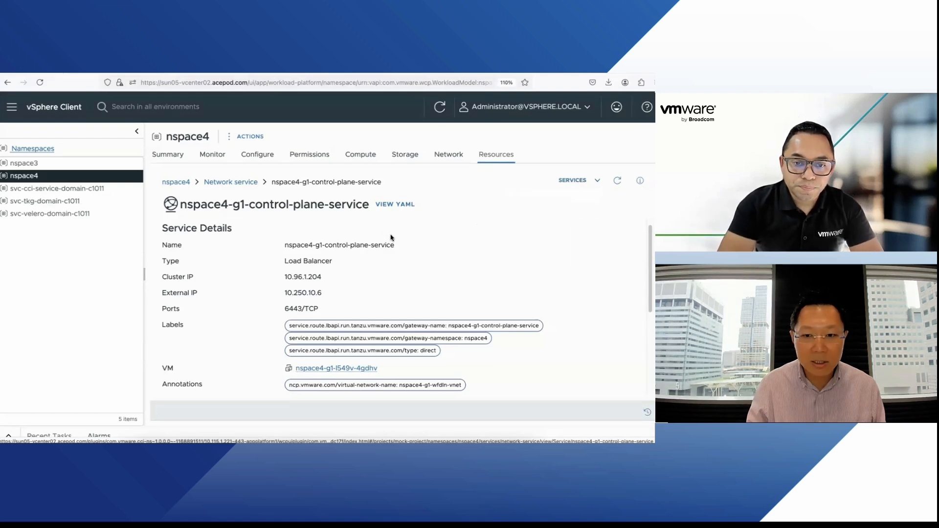
pyautogui.scroll(-5, 390, 237)
pyautogui.scroll(5, 390, 237)
pyautogui.click(230, 182)
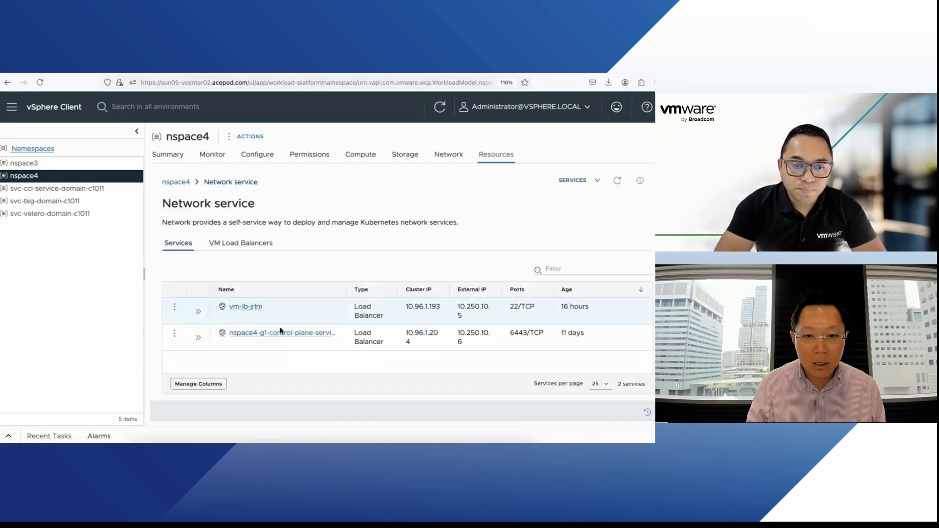
pyautogui.click(181, 182)
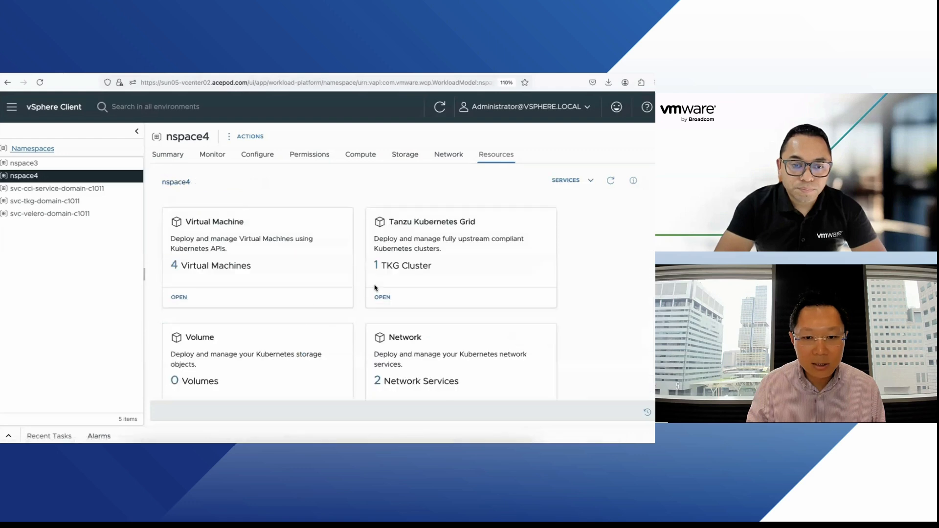
pyautogui.click(384, 298)
# Step: Select the nspace4-g1-kubeconfig.yaml file name and try a history search for a kube command
pyautogui.click(174, 299)
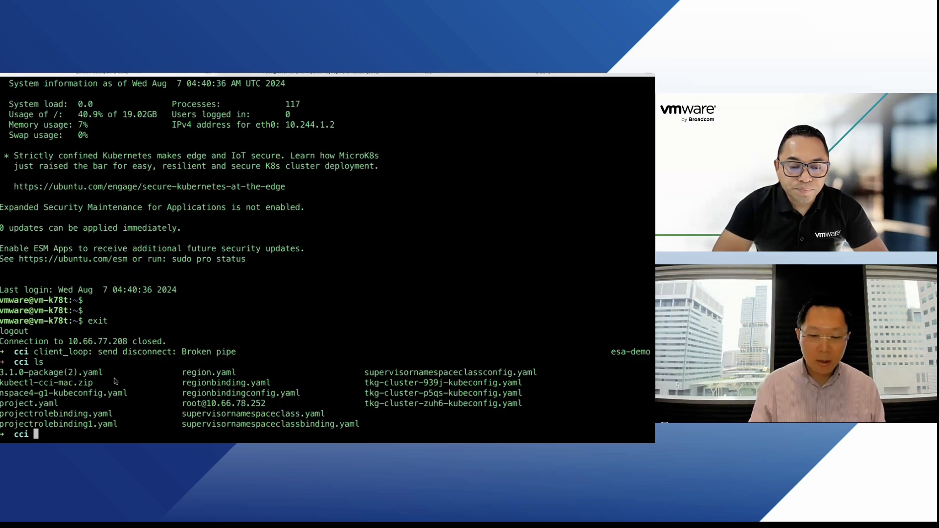
pyautogui.moveTo(128, 394); pyautogui.dragTo(1, 399)
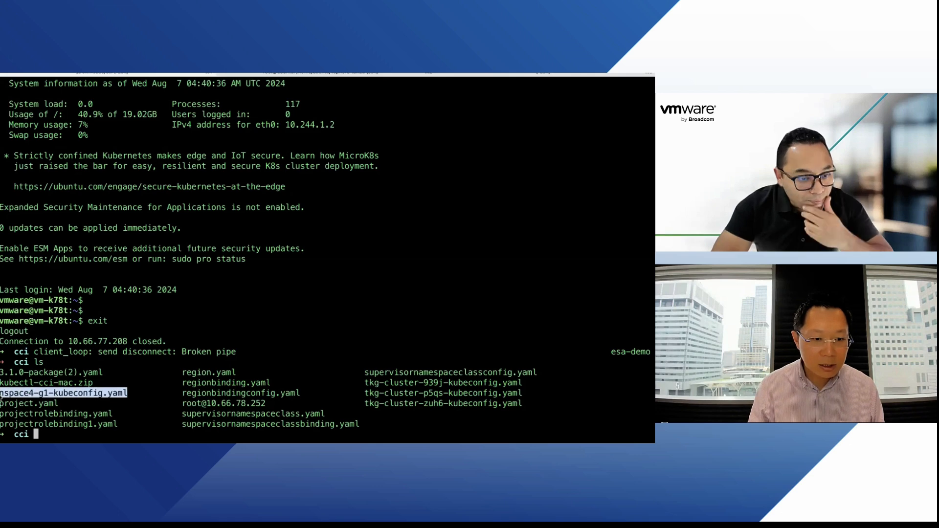
pyautogui.hotkey('ctrl', 'r')
pyautogui.write('kube')
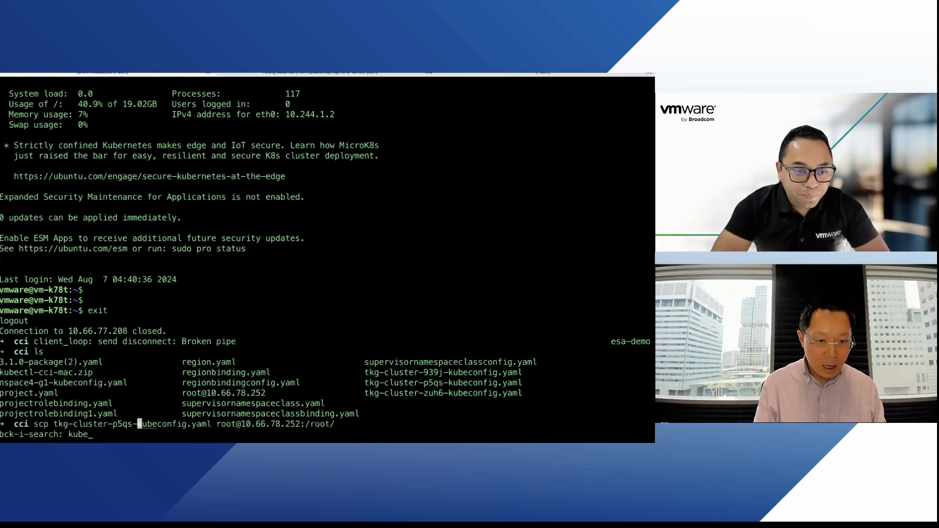
pyautogui.hotkey('ctrl', 'g')
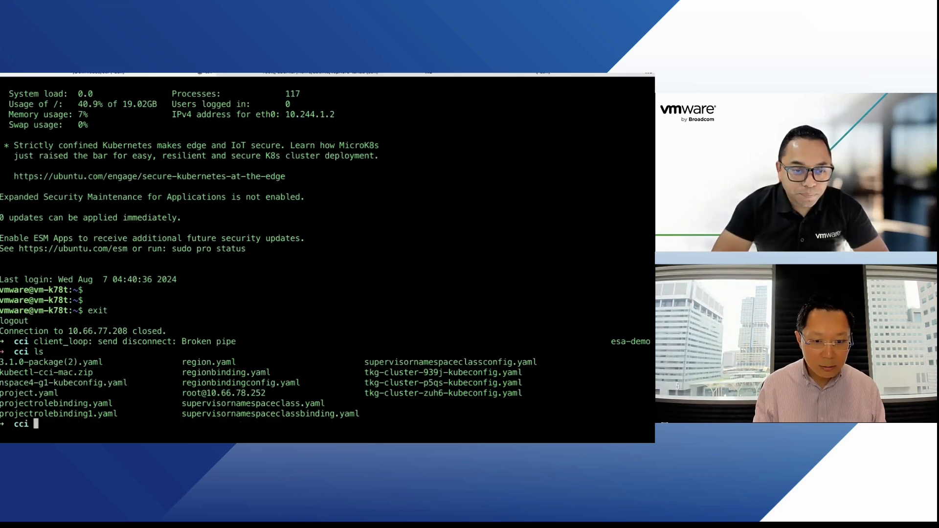
# Step: Run kubectl --kubeconfig nspace4-g1-kubeconfig.yaml get nodes to list three Ready nodes, then show the LCI slide
pyautogui.write('kubectl --kl')
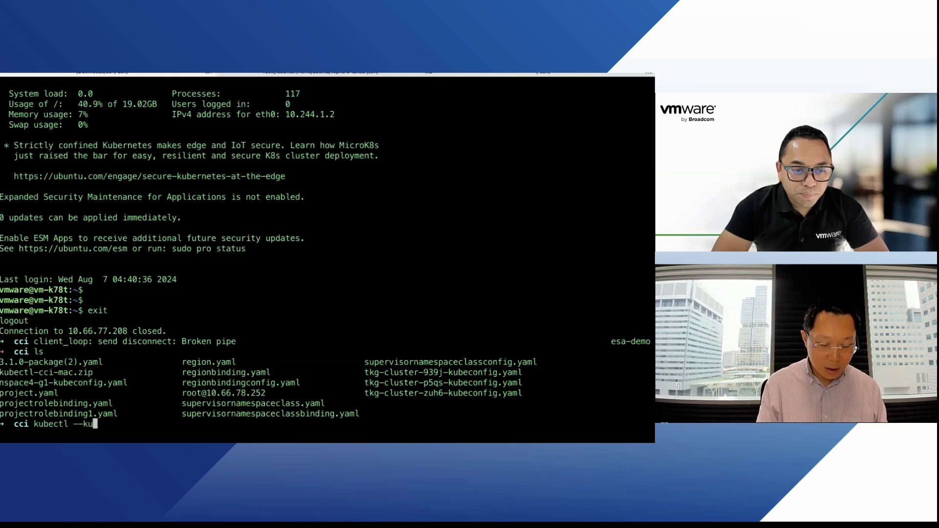
pyautogui.write('beconfig')
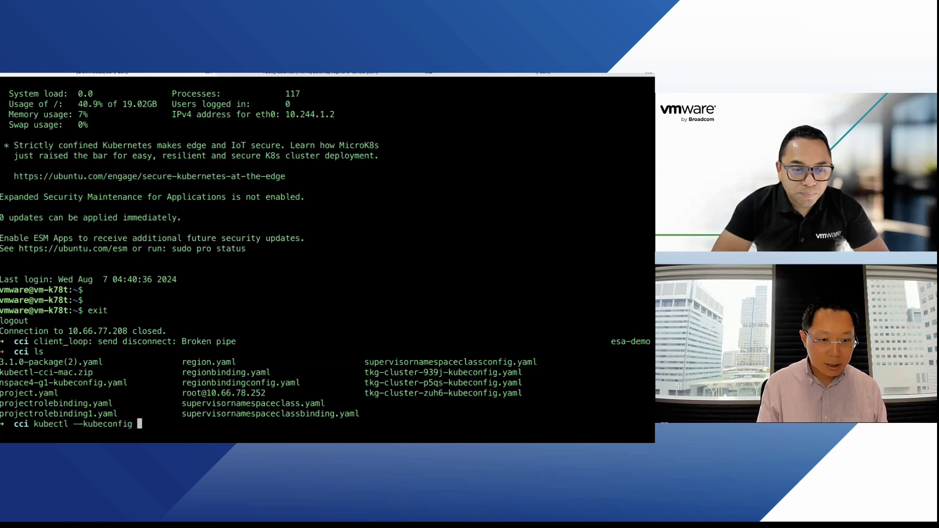
pyautogui.write('n')
pyautogui.press('Tab')
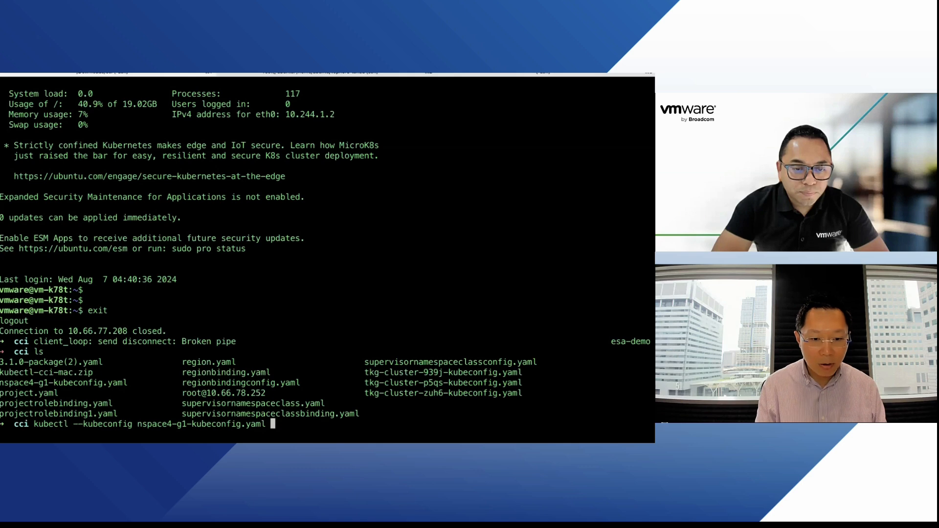
pyautogui.write('get nodes')
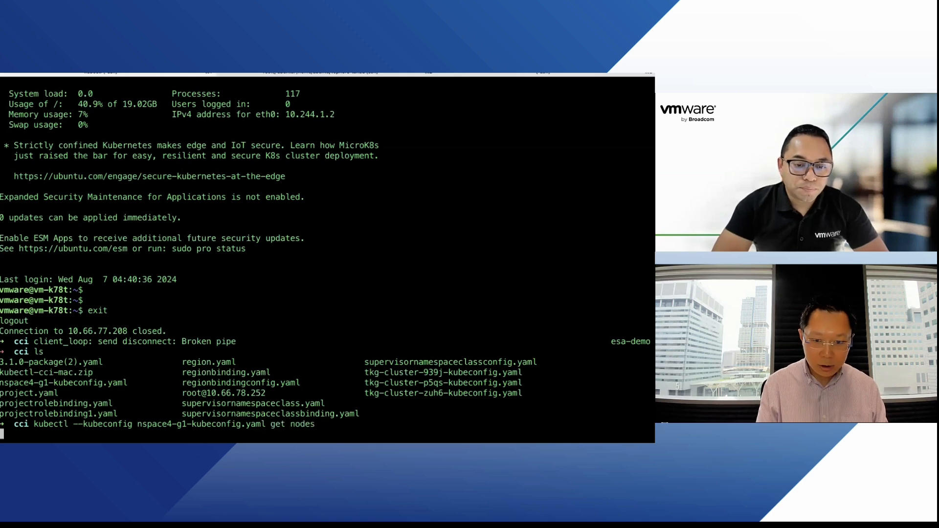
pyautogui.press('Return')
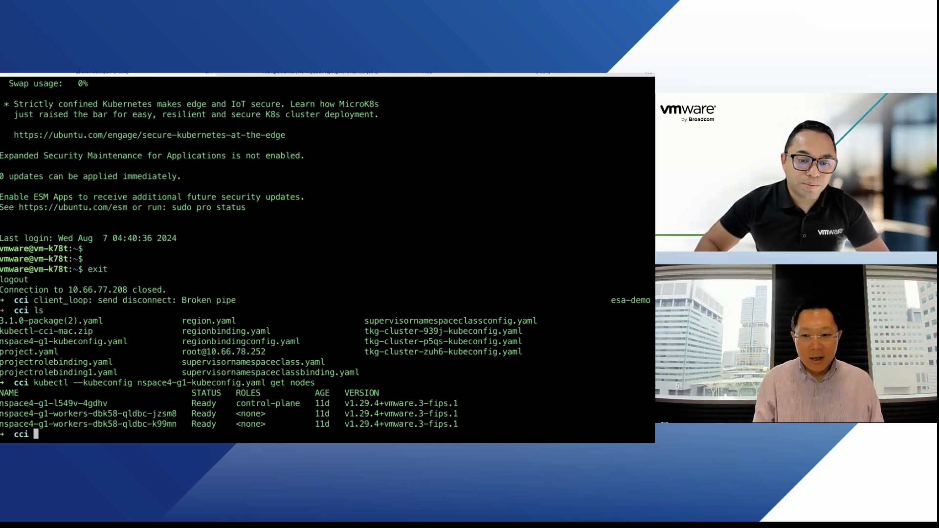
pyautogui.press('Right')
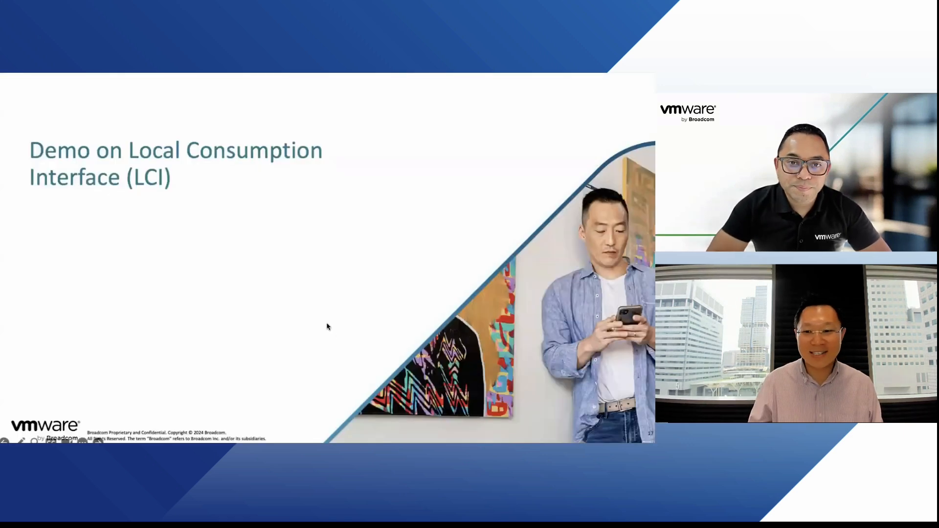